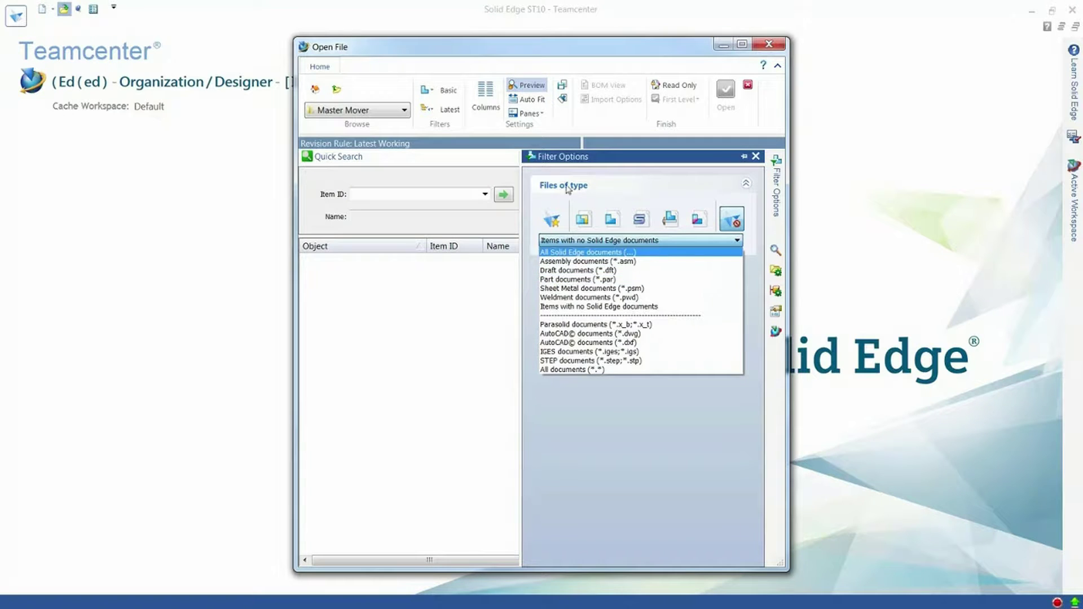
# Filter the file list to all Solid Edge documents, then exclude part, sheet metal and weldment types so only assemblies and drafts remain
pyautogui.click(629, 182)
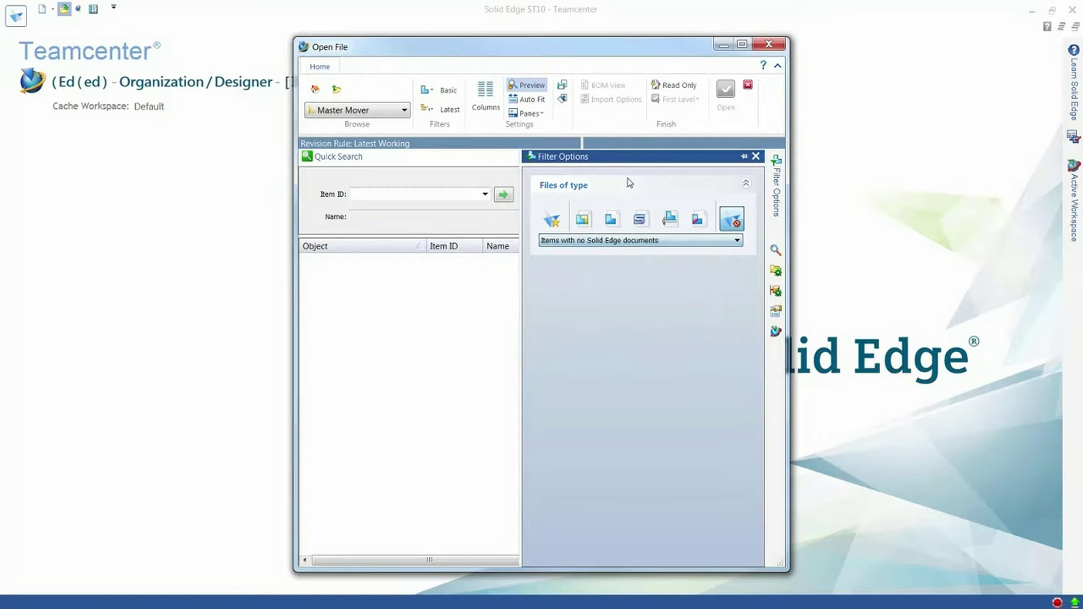
pyautogui.click(547, 220)
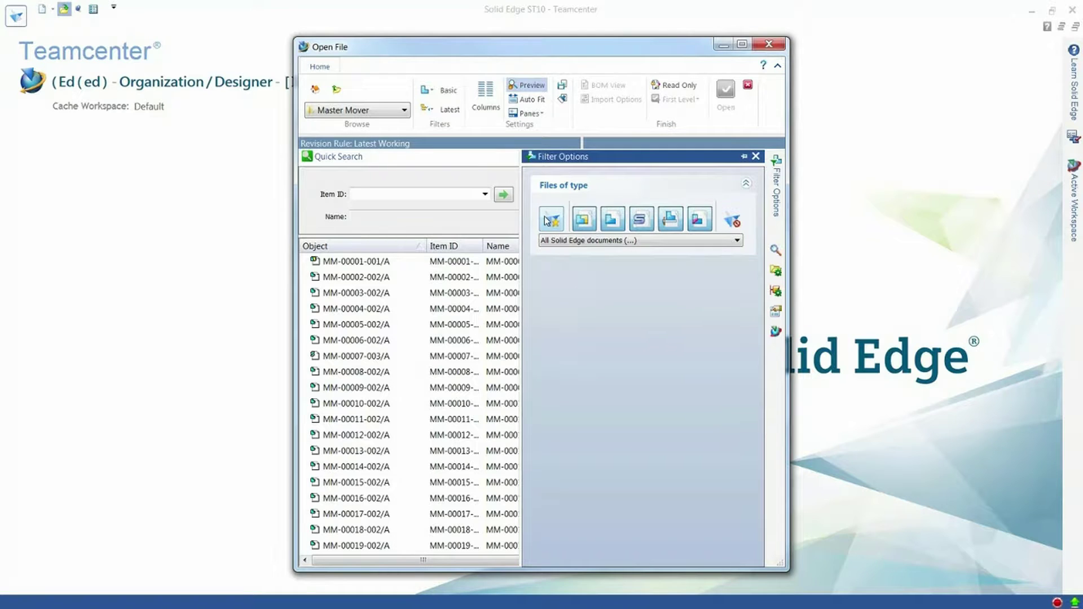
pyautogui.click(612, 221)
pyautogui.click(649, 220)
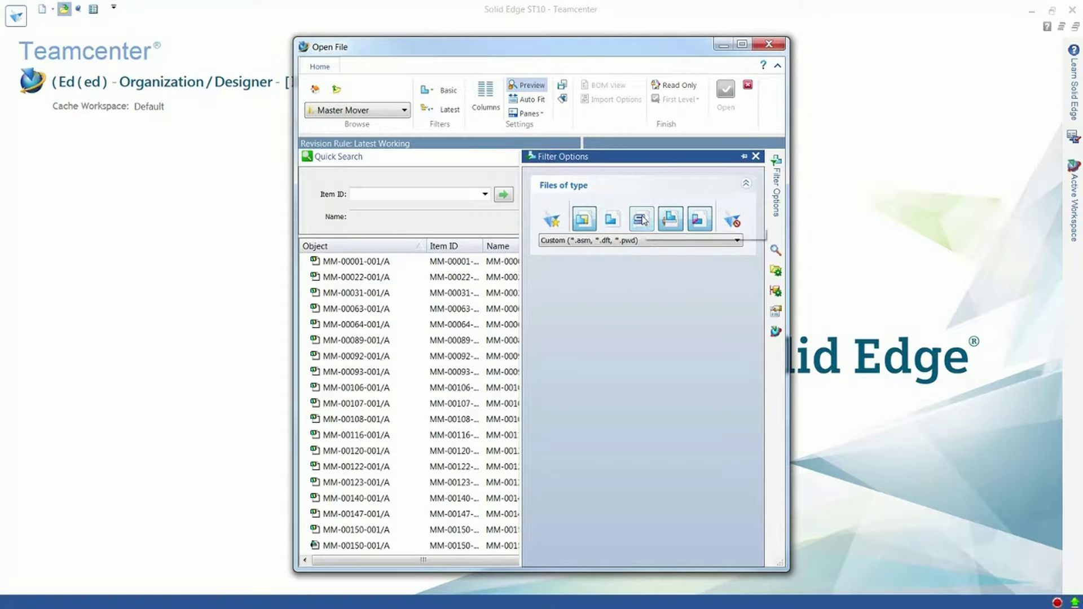
pyautogui.click(699, 223)
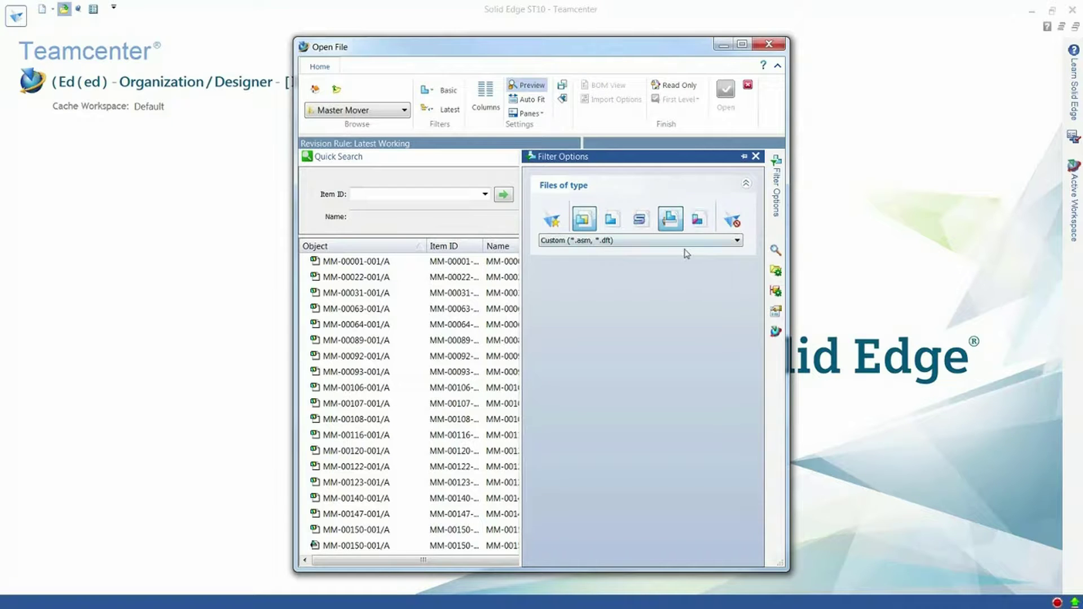
# Preview the documents MM-00022-001, MM-00063-001 and the draft MM-00167-002, ending on MM-00022-001
pyautogui.click(363, 279)
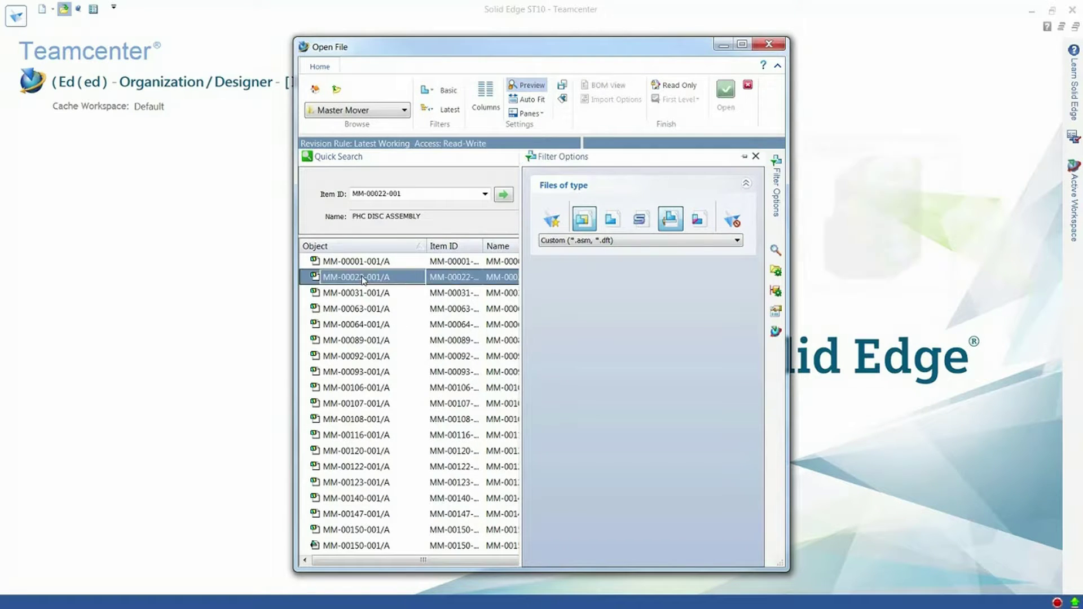
pyautogui.click(372, 309)
pyautogui.scroll(-3, 371, 309)
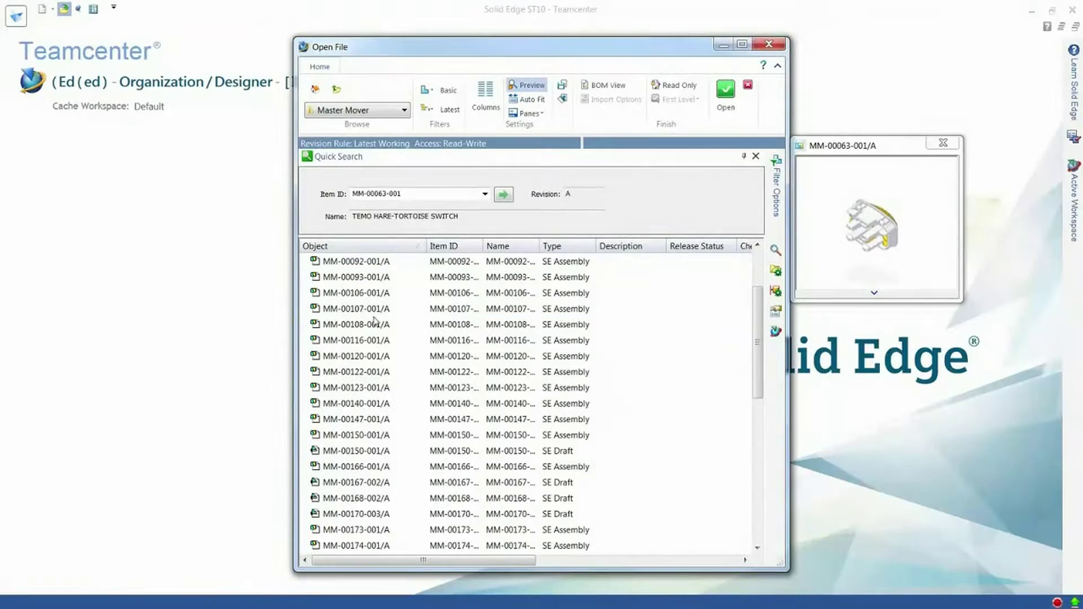
pyautogui.click(362, 437)
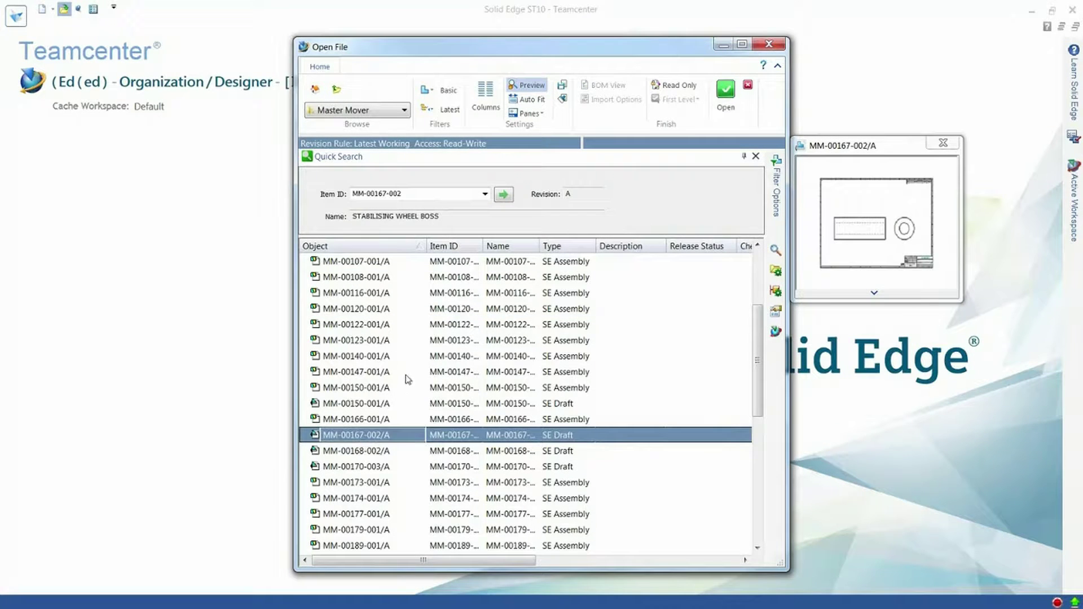
pyautogui.scroll(3, 406, 377)
pyautogui.click(386, 278)
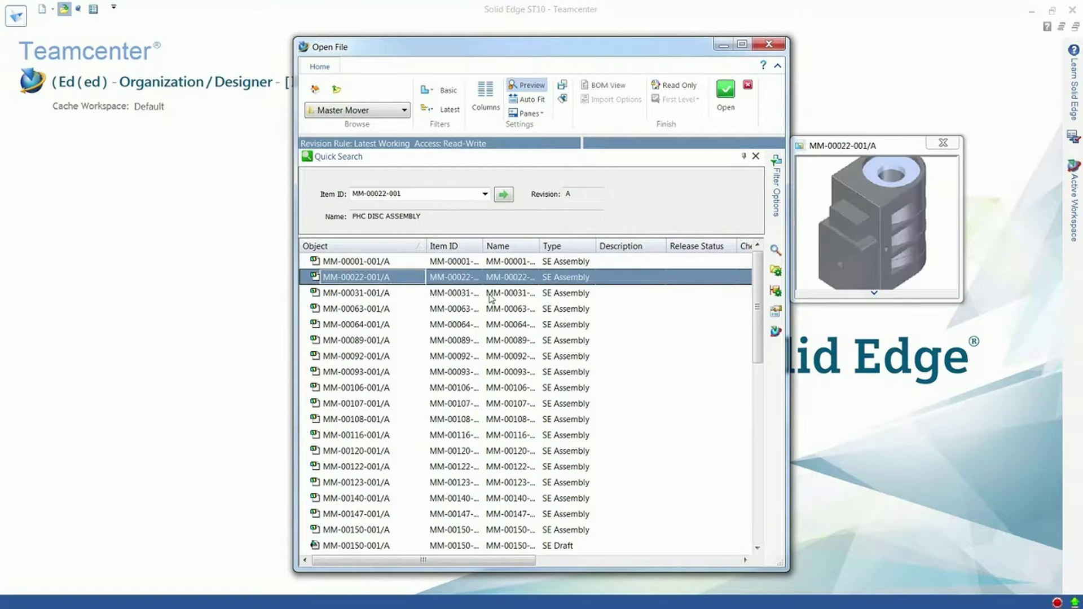
# Review the search criteria and the open options, including the available revision rules, keeping Latest Working
pyautogui.click(776, 250)
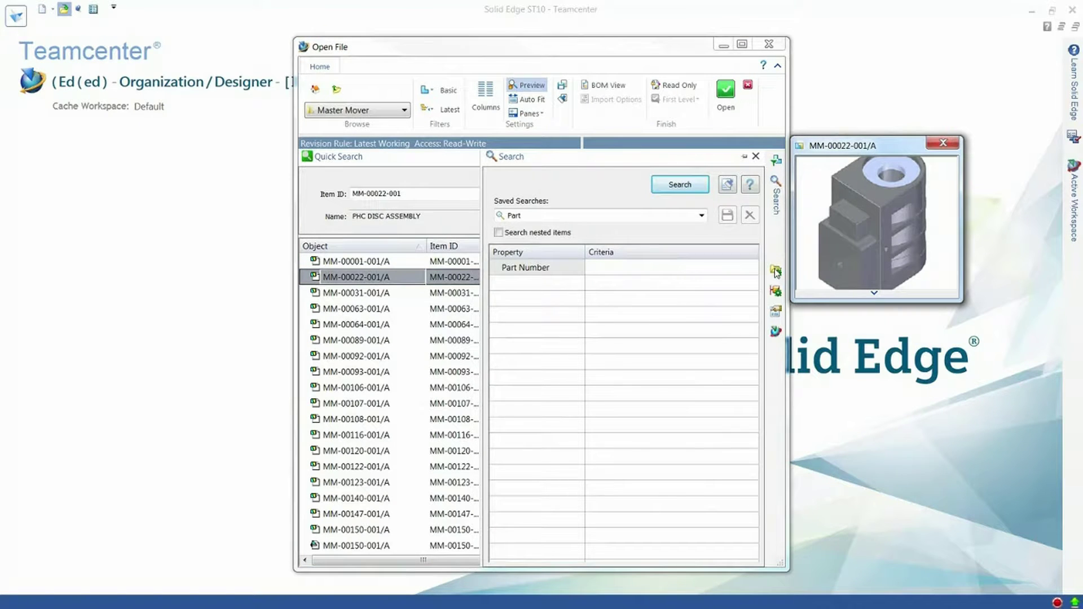
pyautogui.click(777, 272)
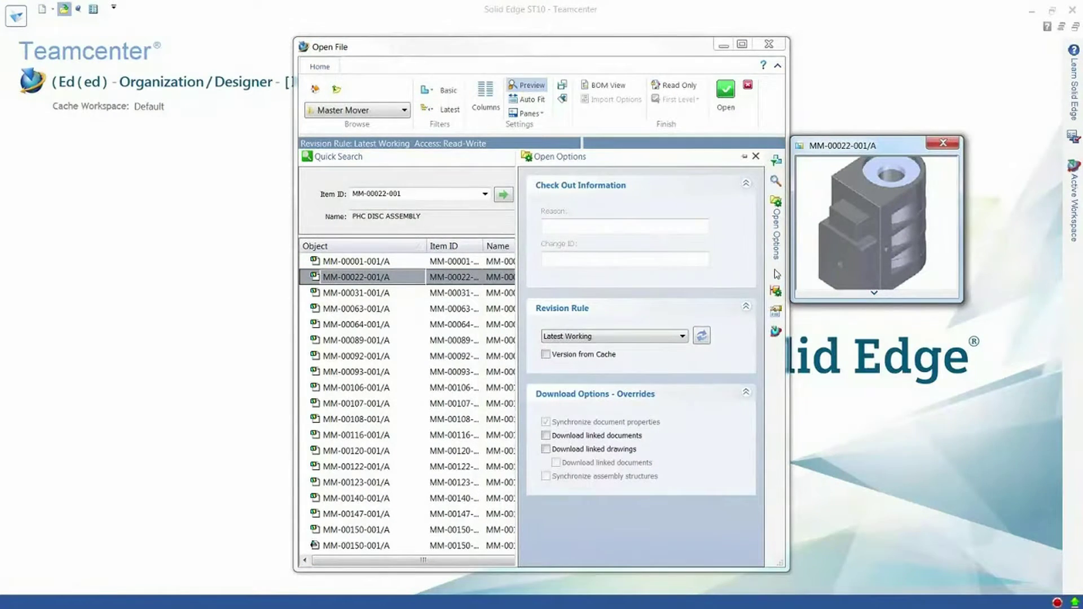
pyautogui.click(683, 336)
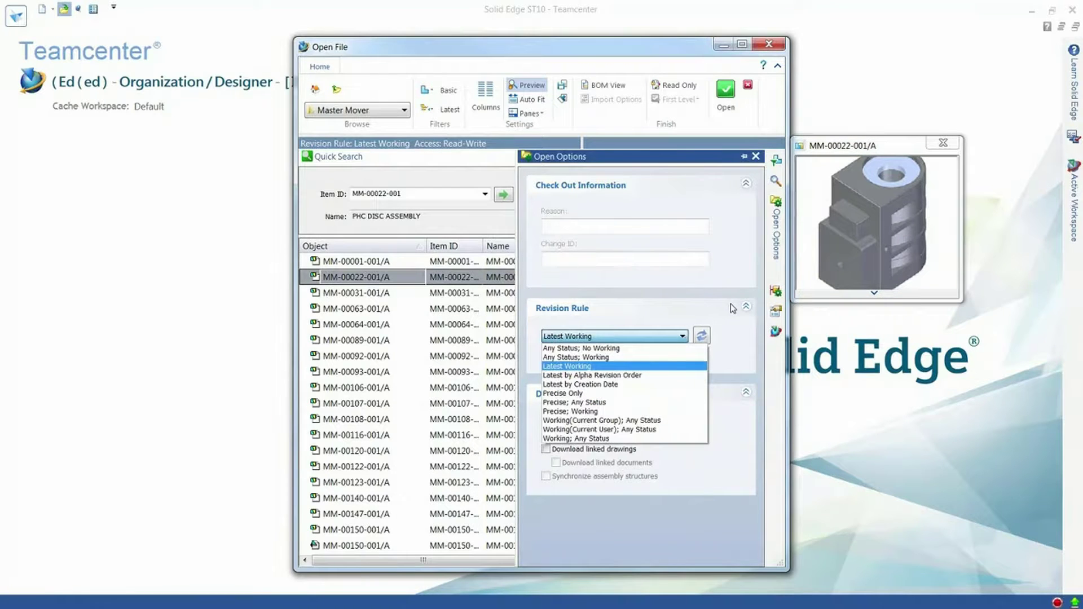
pyautogui.click(697, 296)
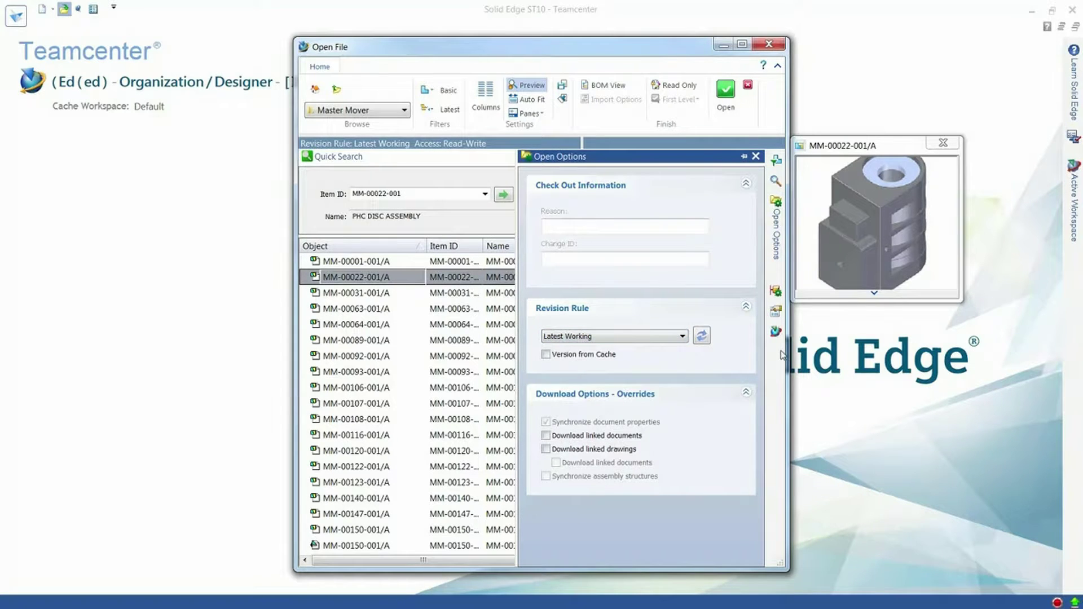
# Examine the load options and read through the full property list of MM-00022-001
pyautogui.click(776, 290)
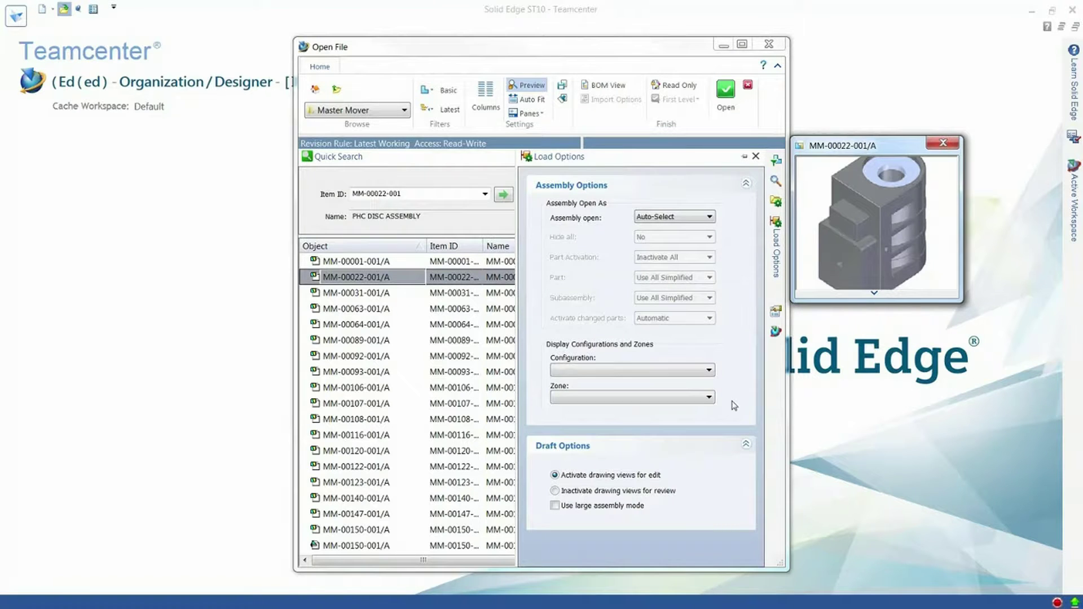
pyautogui.click(777, 312)
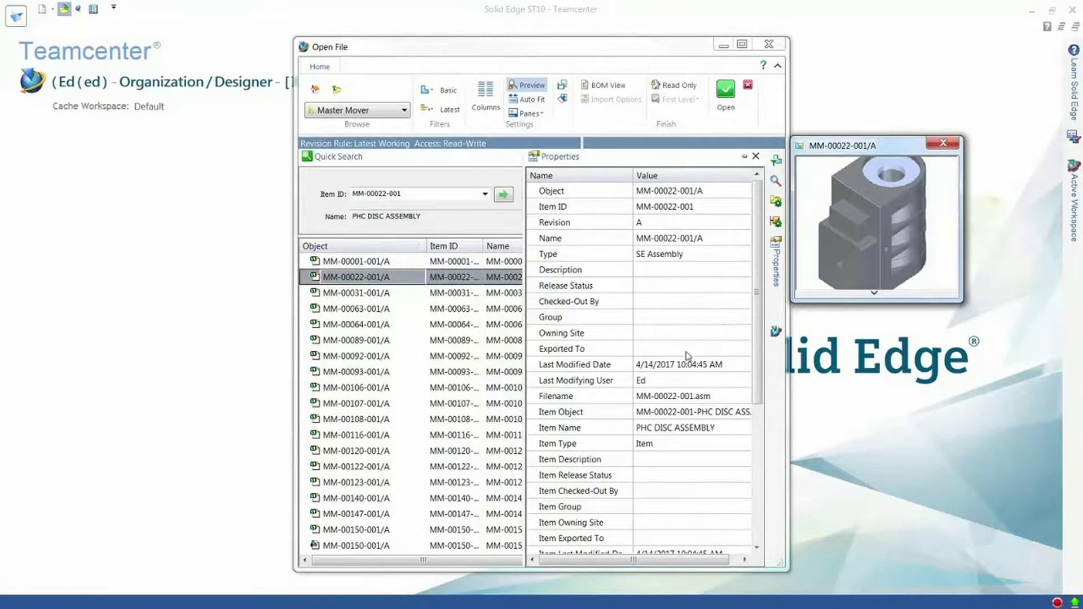
pyautogui.scroll(-1, 755, 387)
pyautogui.scroll(-4, 755, 387)
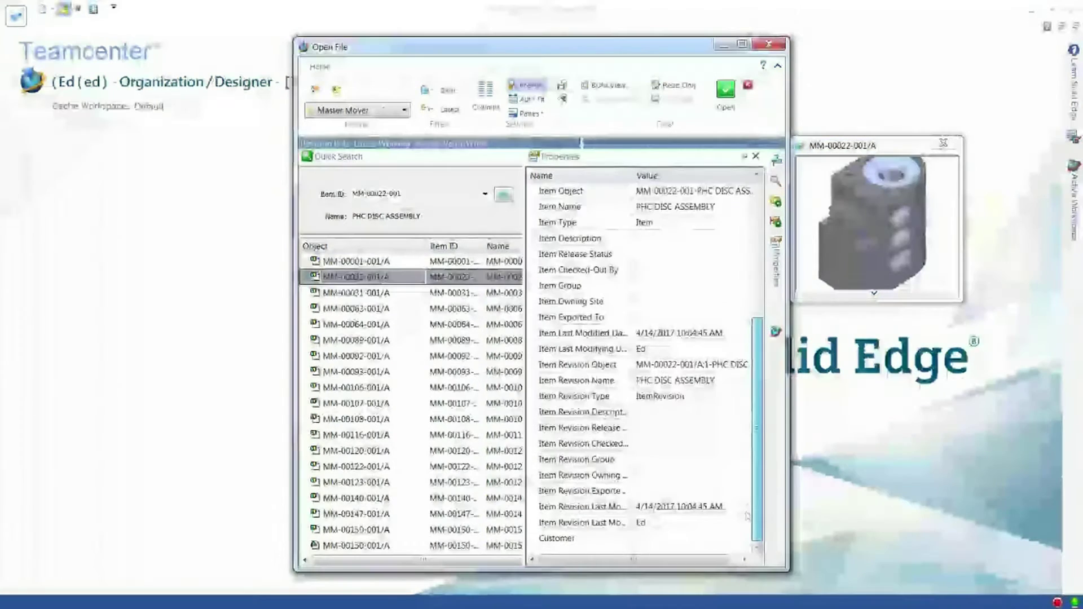
pyautogui.scroll(5, 755, 387)
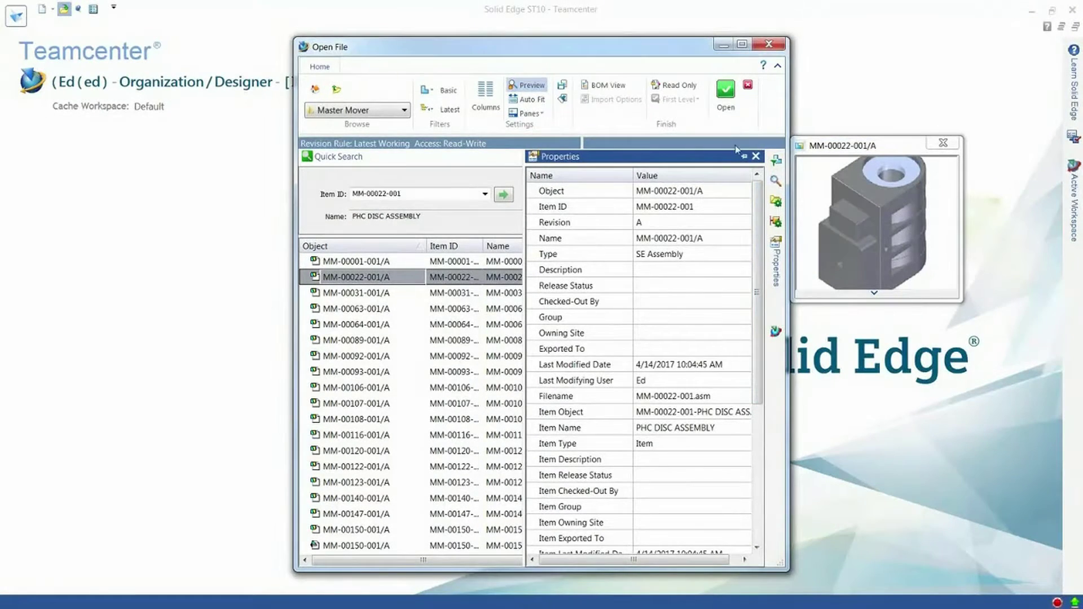
# Close the Properties pane and check the list of panes that can be shown
pyautogui.click(755, 157)
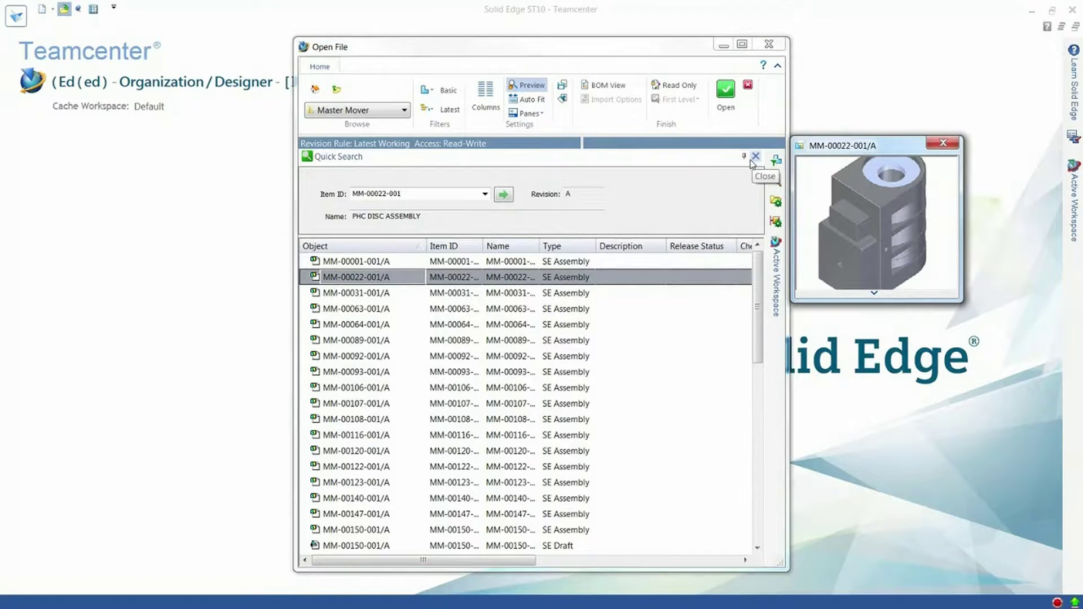
pyautogui.click(536, 114)
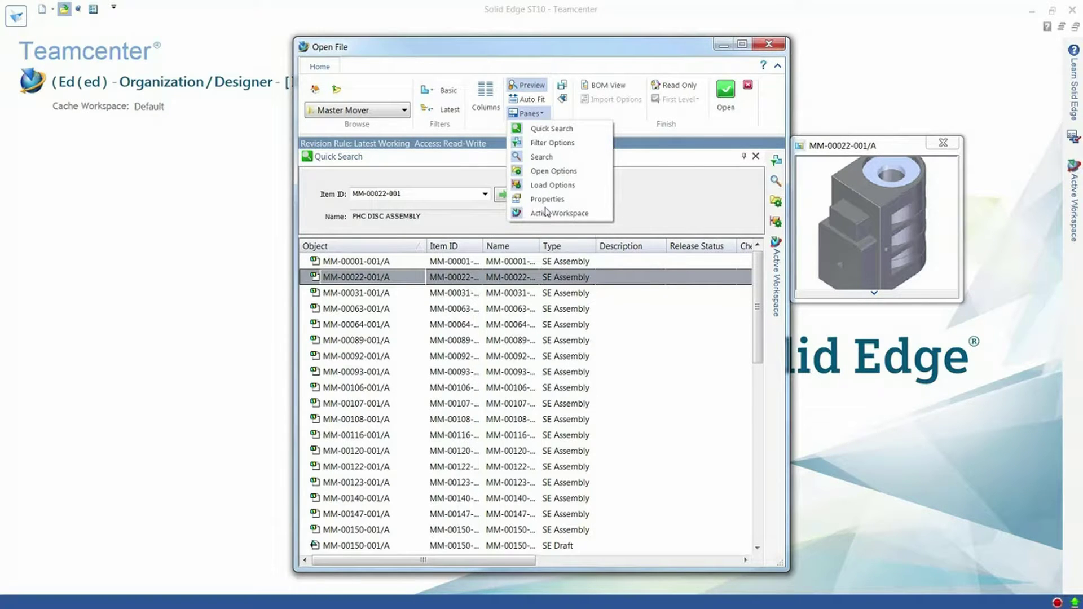
pyautogui.click(682, 145)
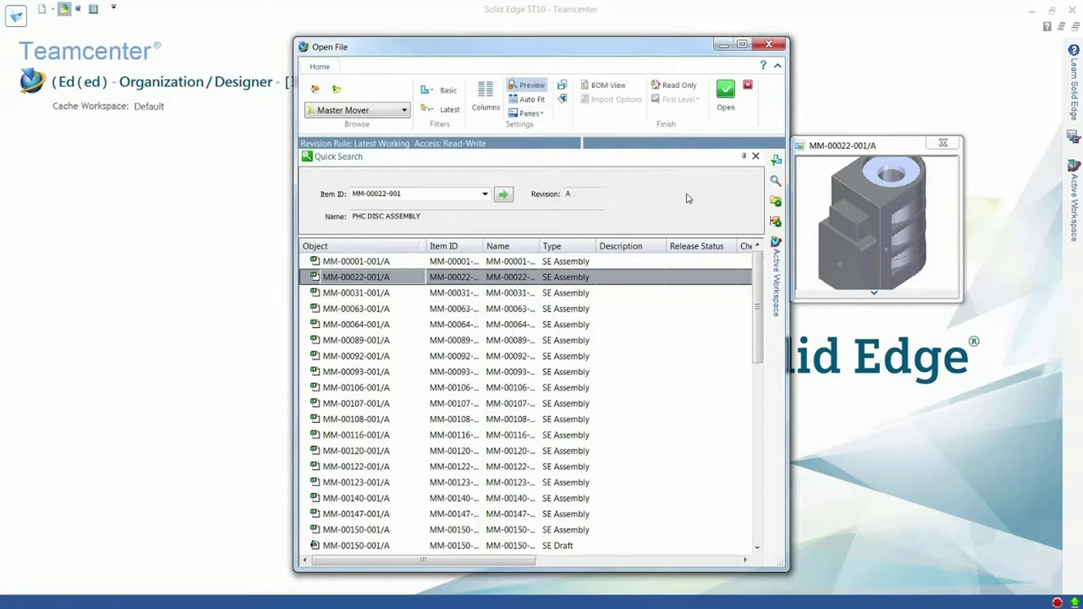
# View the Active Workspace summaries of MM-00022-001 and MM-00031-001, and select MM-00001-001
pyautogui.moveTo(778, 277)
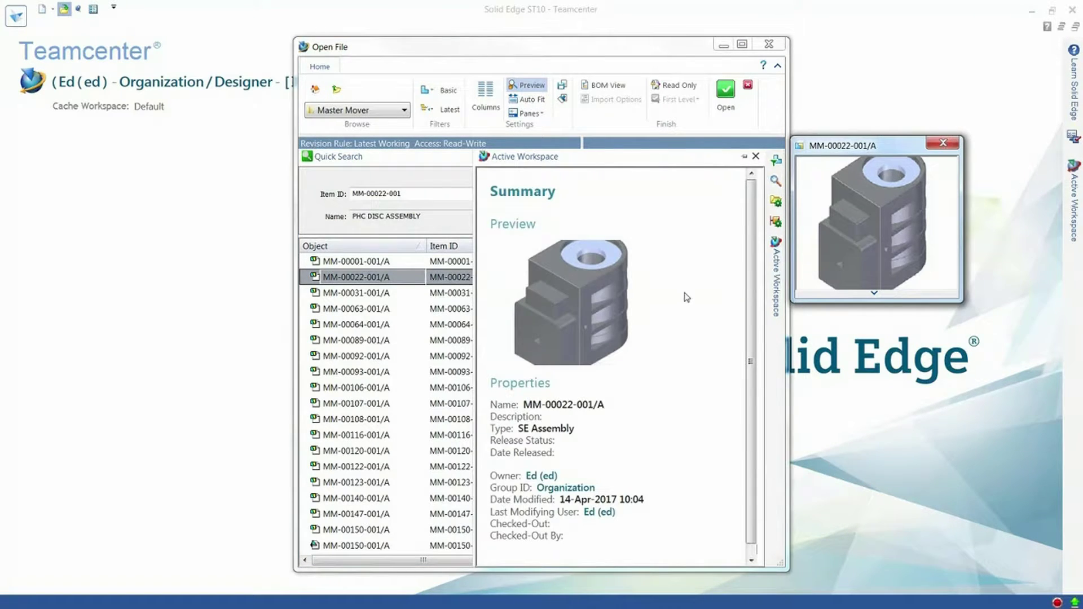
pyautogui.click(341, 293)
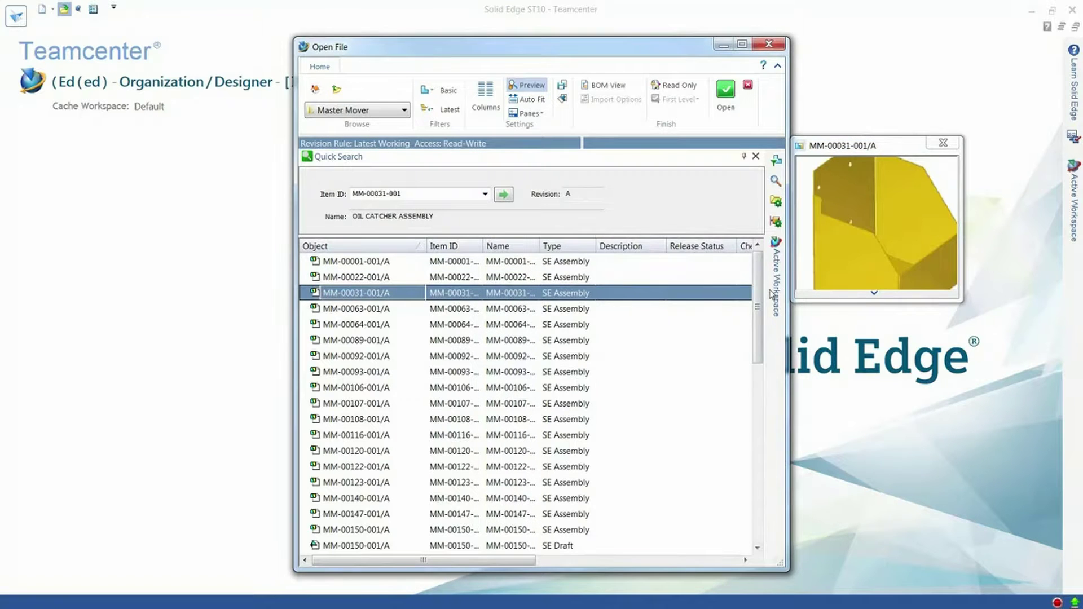
pyautogui.moveTo(773, 293)
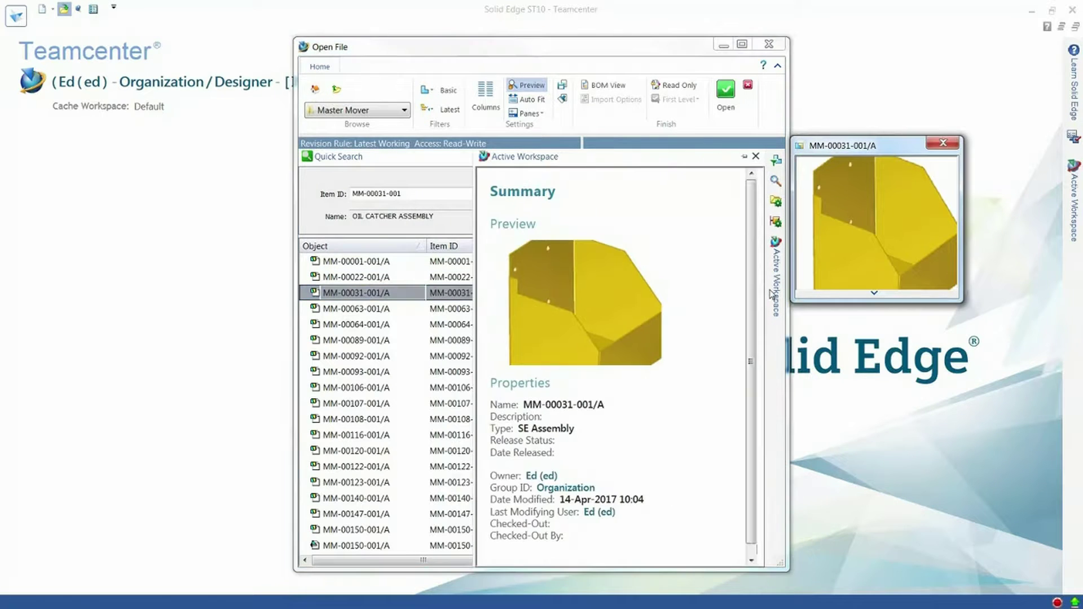
pyautogui.click(355, 262)
# Find item ID 002206 with a quick search and open its assembly
pyautogui.click(387, 198)
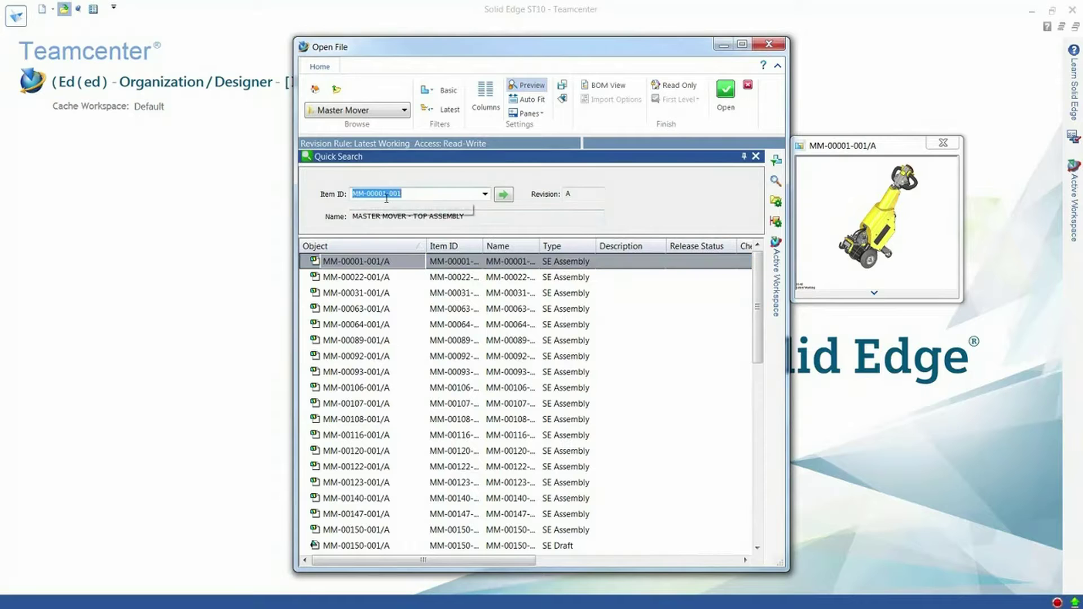
pyautogui.write('002206')
pyautogui.press('Return')
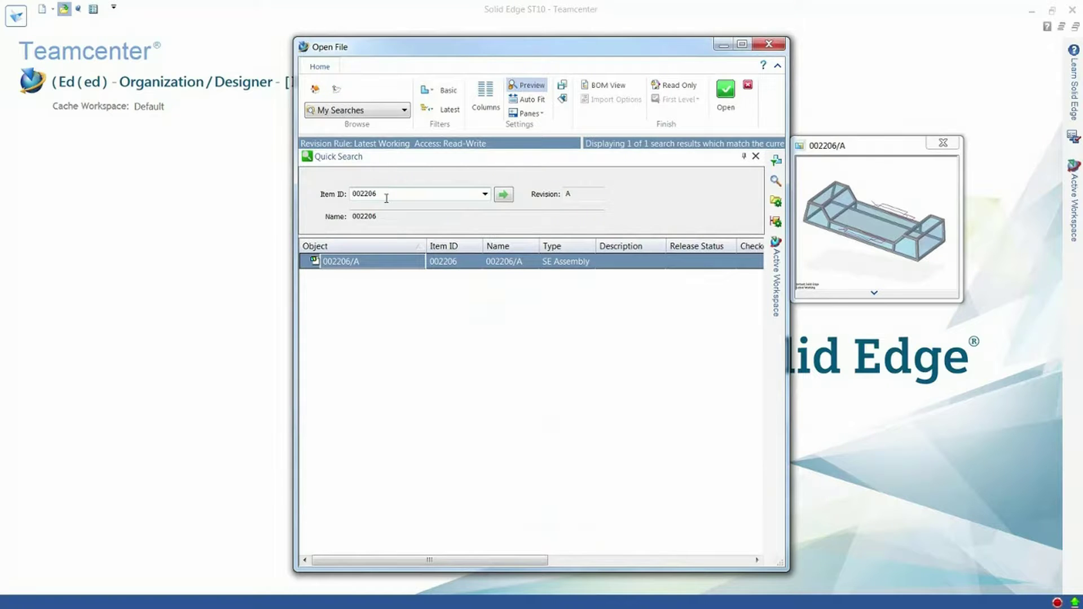
pyautogui.click(727, 88)
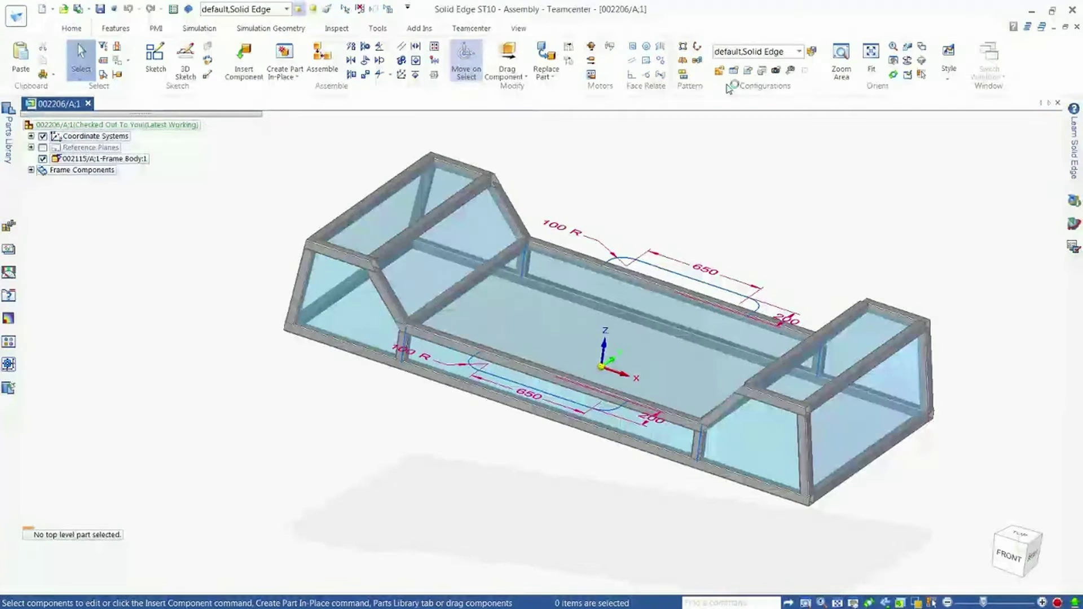
# Enter the Frame Design environment and search Active Workspace for all items using the wildcard *
pyautogui.click(378, 28)
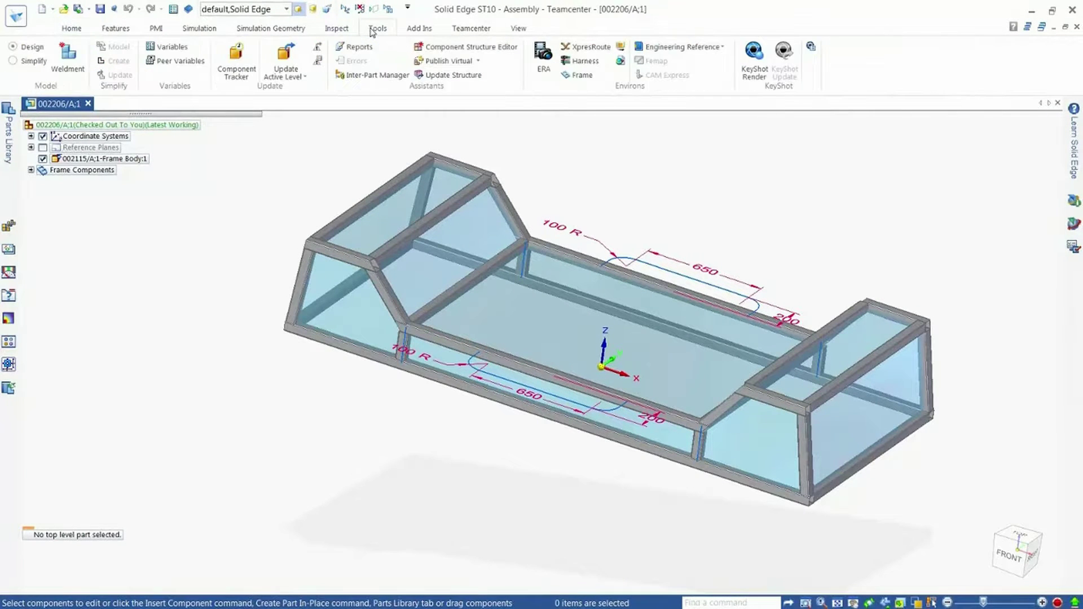
pyautogui.click(581, 74)
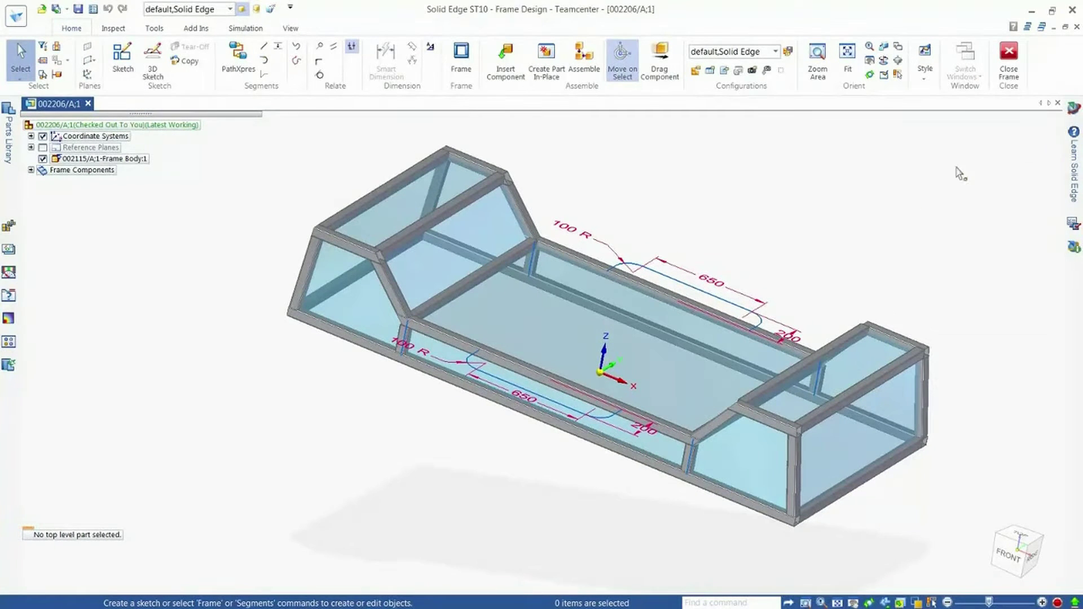
pyautogui.click(1074, 109)
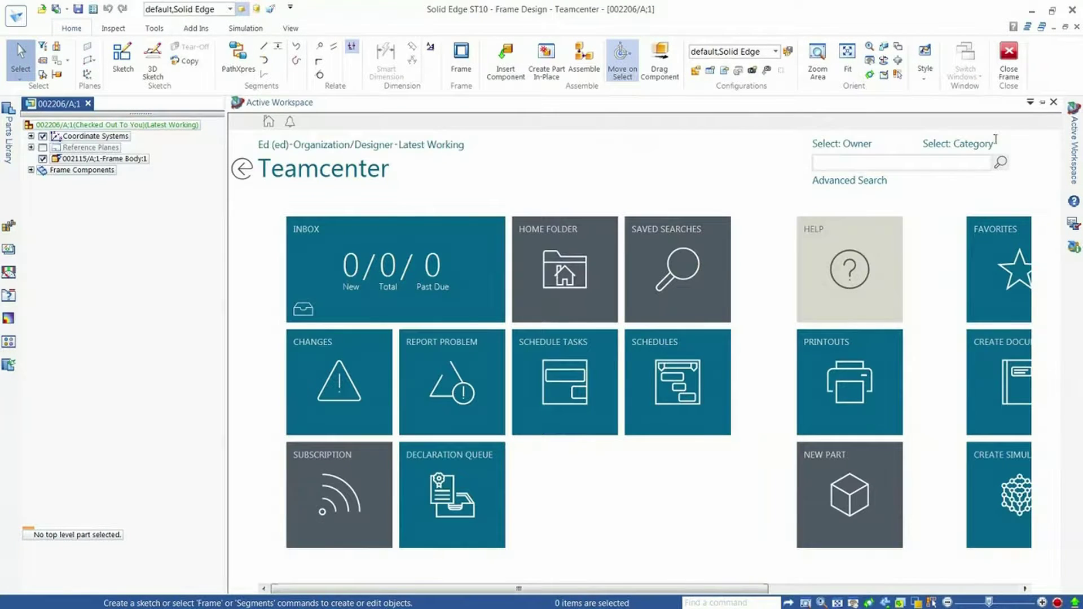
pyautogui.click(959, 163)
pyautogui.write('*')
pyautogui.press('Return')
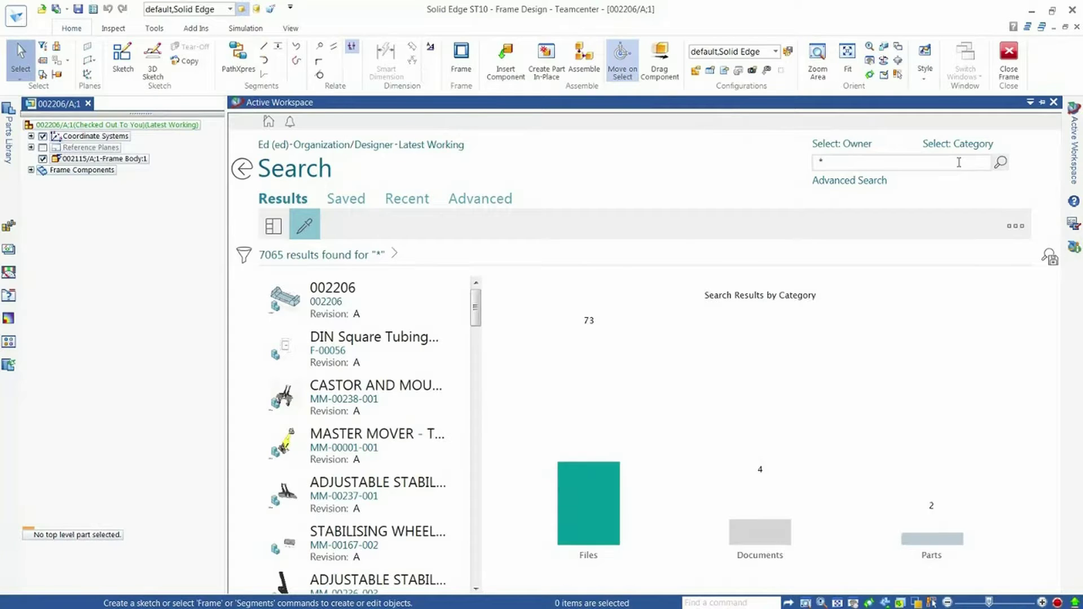
# Narrow the search results by classification to Frame Profiles, Round Tubing, ANSI
pyautogui.click(245, 257)
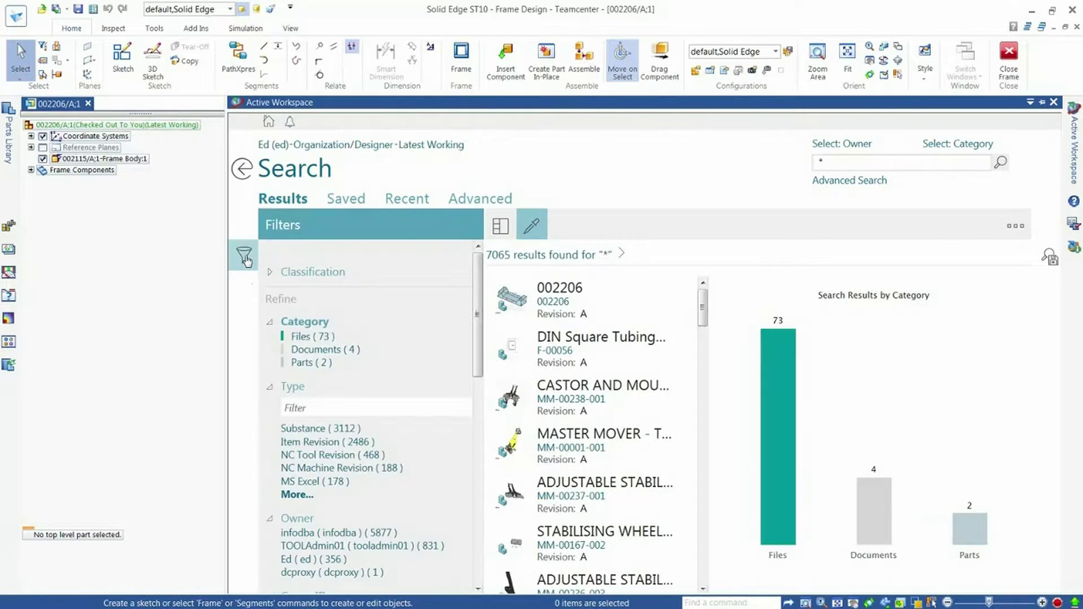
pyautogui.click(270, 273)
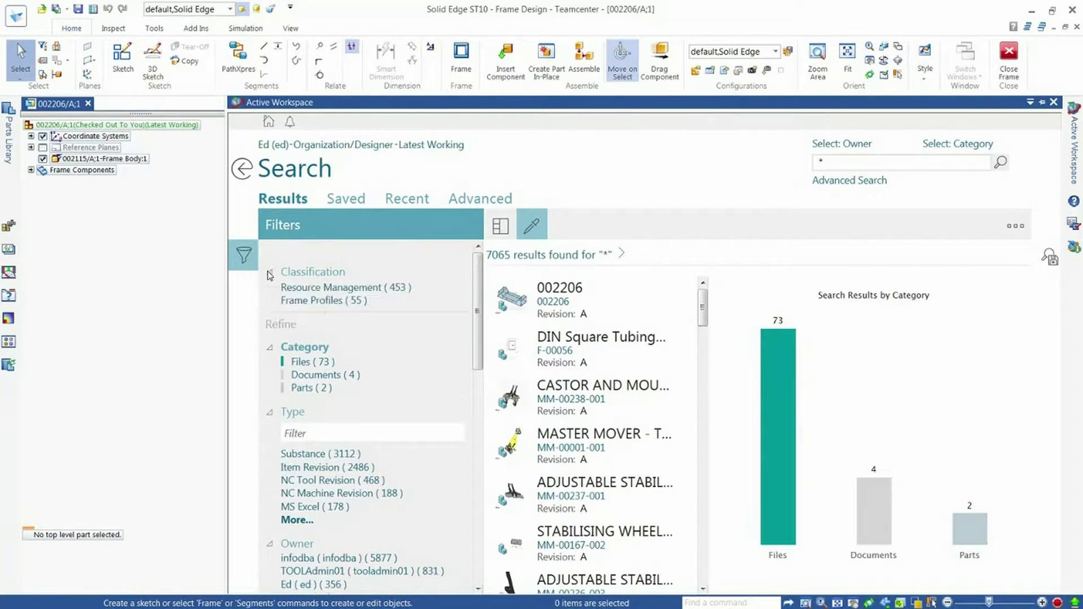
pyautogui.click(330, 302)
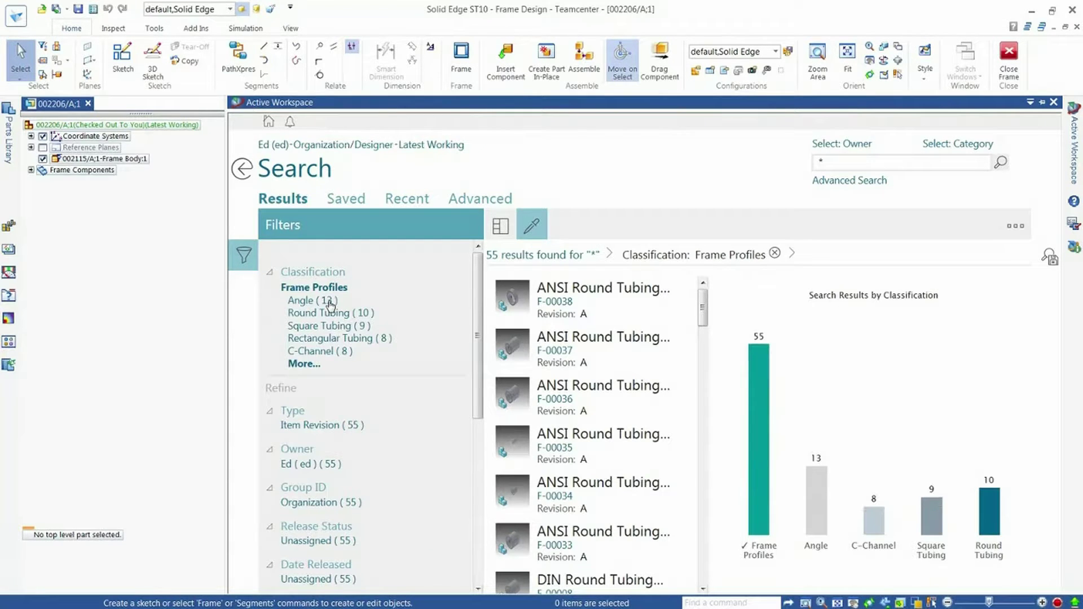
pyautogui.moveTo(998, 531)
pyautogui.click(991, 526)
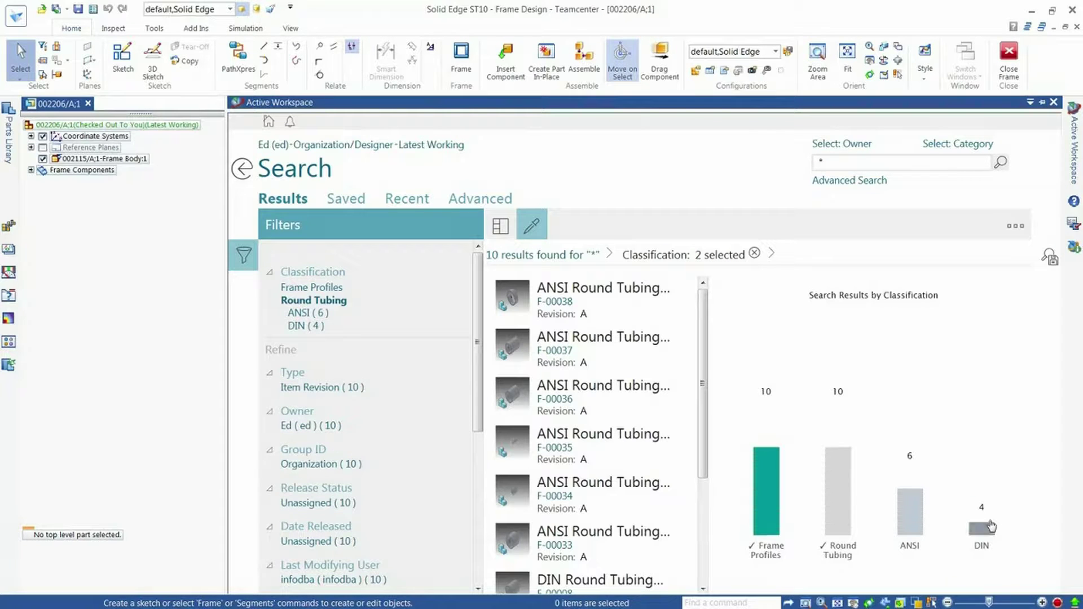
pyautogui.click(909, 521)
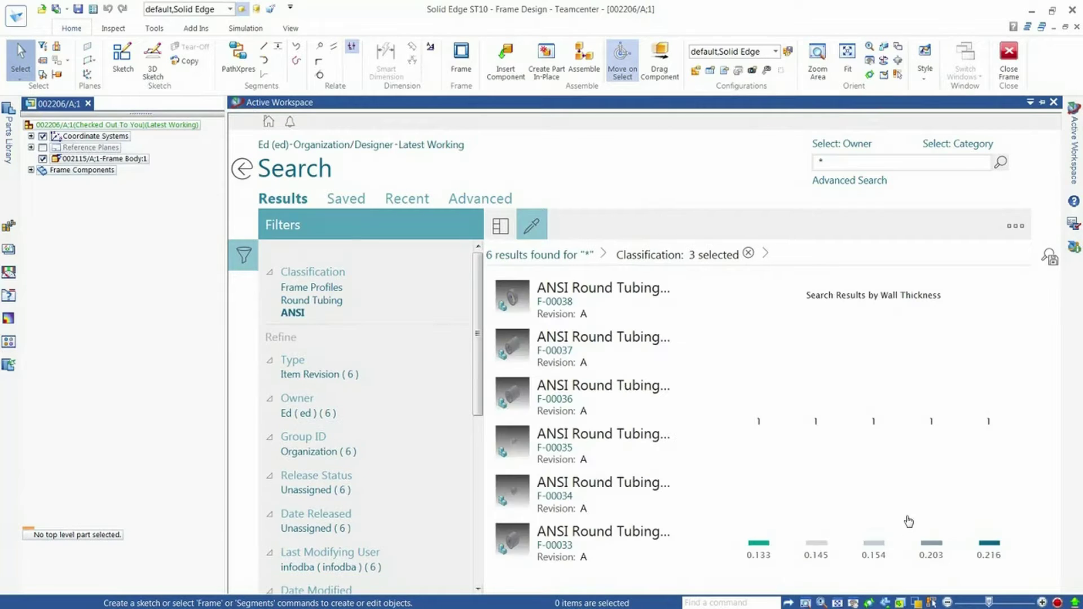
# Filter the round tubing results by a diameter of 2.0 and copy F-00035 to the clipboard
pyautogui.moveTo(483, 406); pyautogui.dragTo(464, 585)
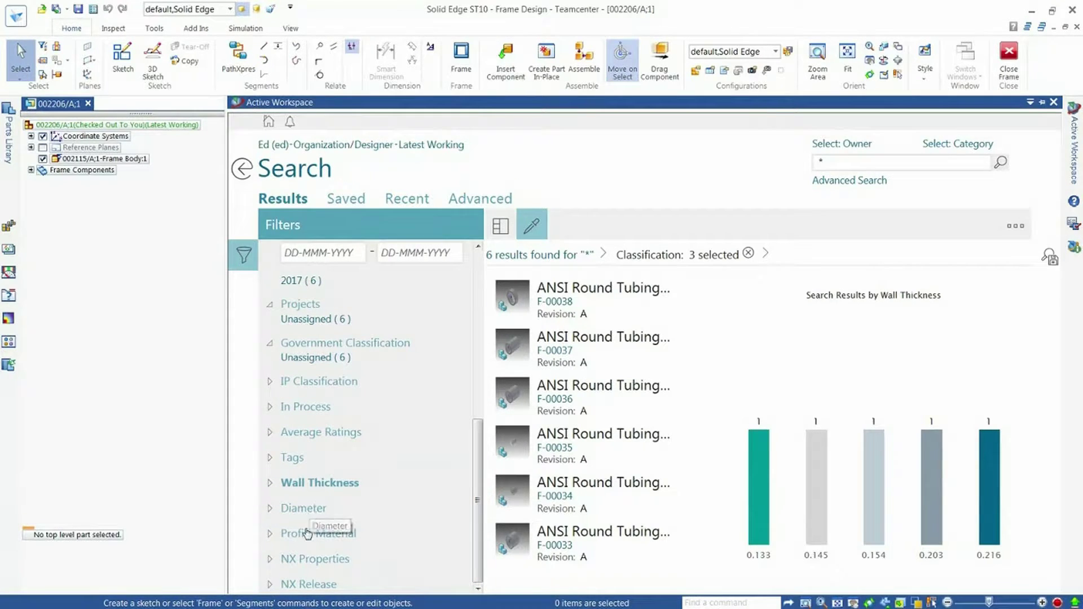
pyautogui.click(304, 512)
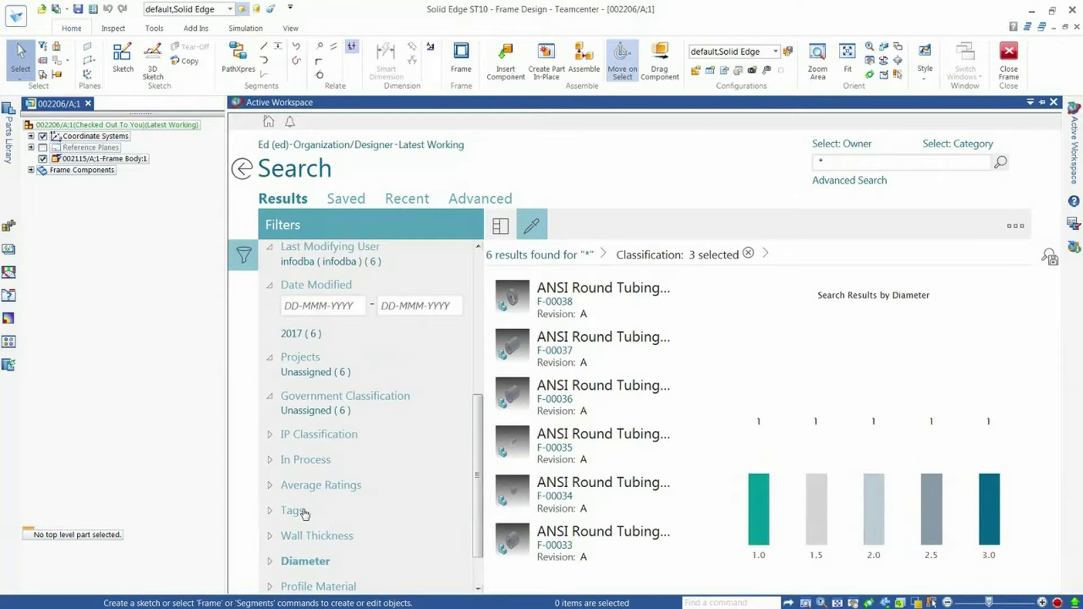
pyautogui.click(877, 508)
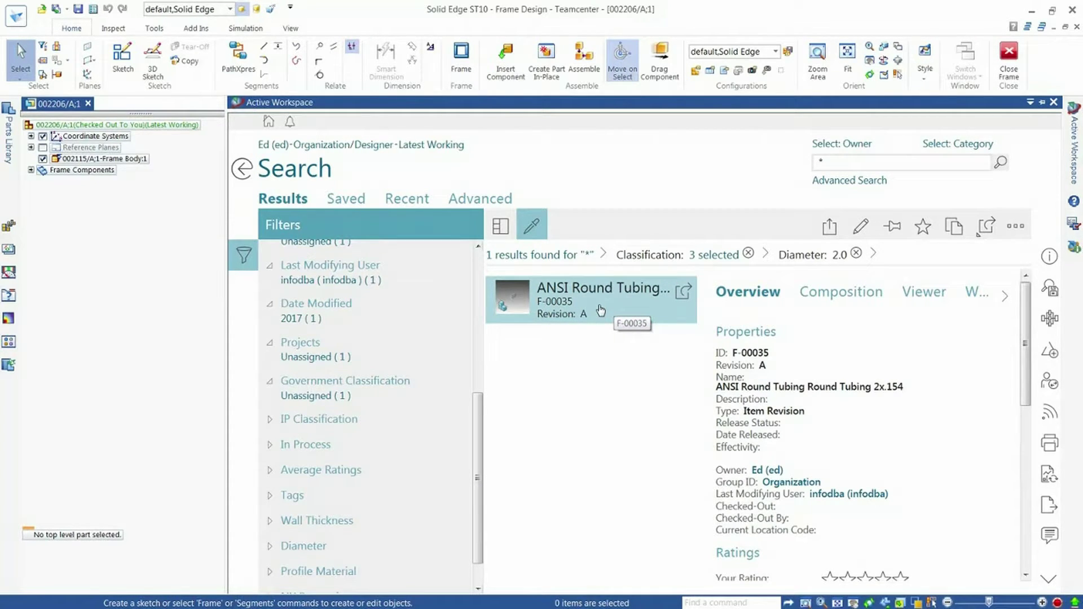
pyautogui.click(954, 229)
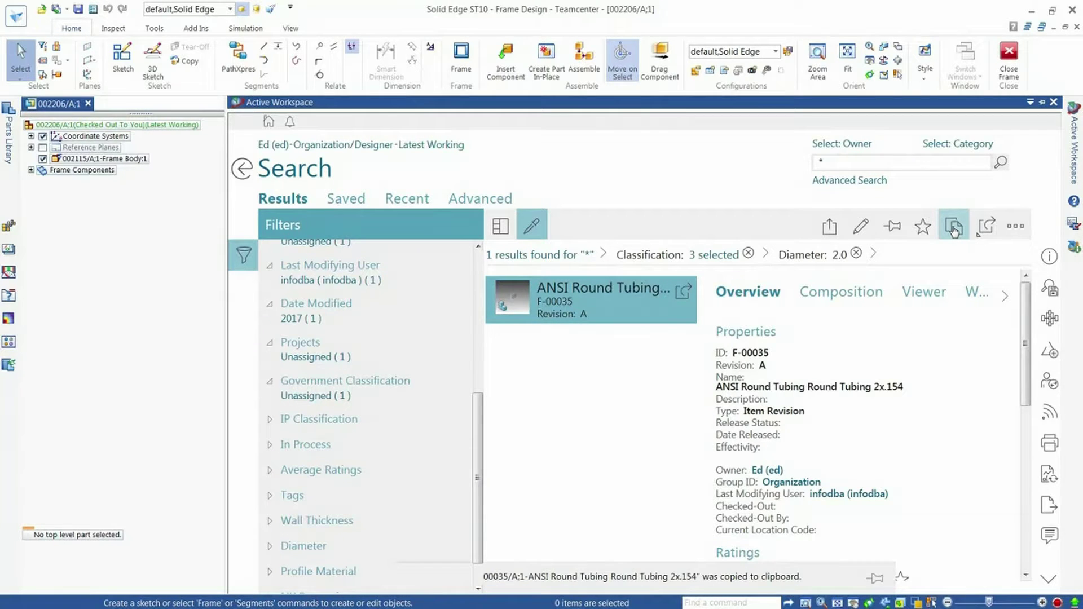
# Start the Frame command with the default options and load F-00035/A from the Teamcenter clipboard as the cross-section
pyautogui.click(125, 330)
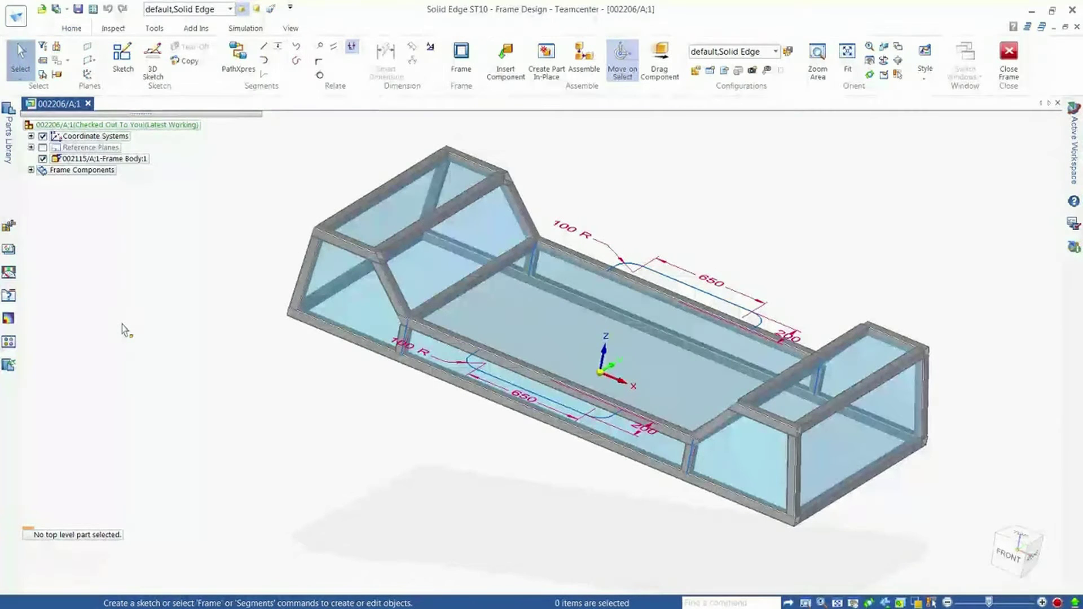
pyautogui.click(460, 64)
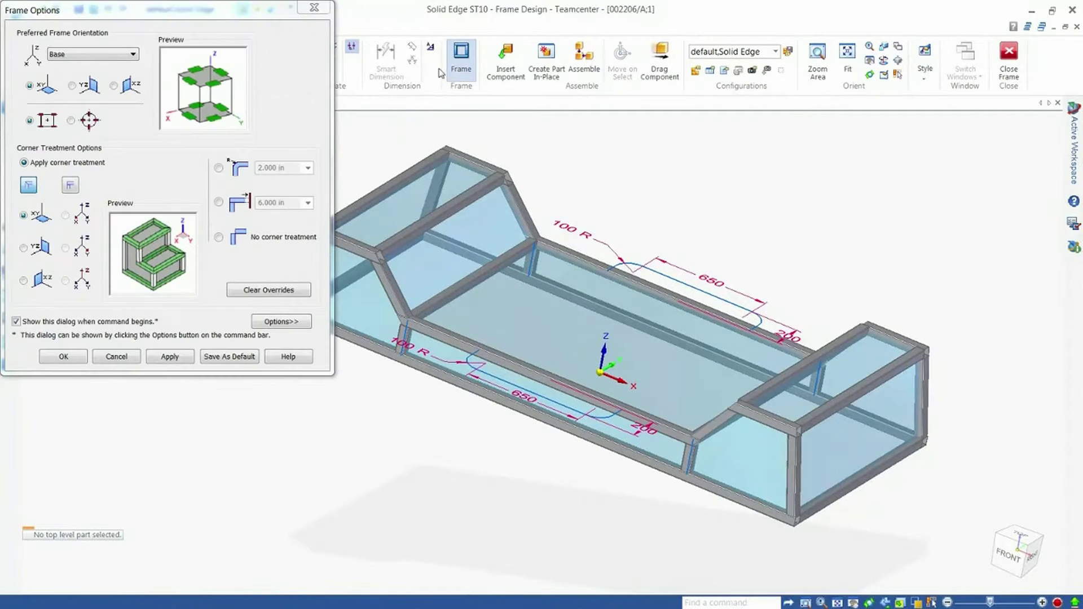
pyautogui.click(51, 360)
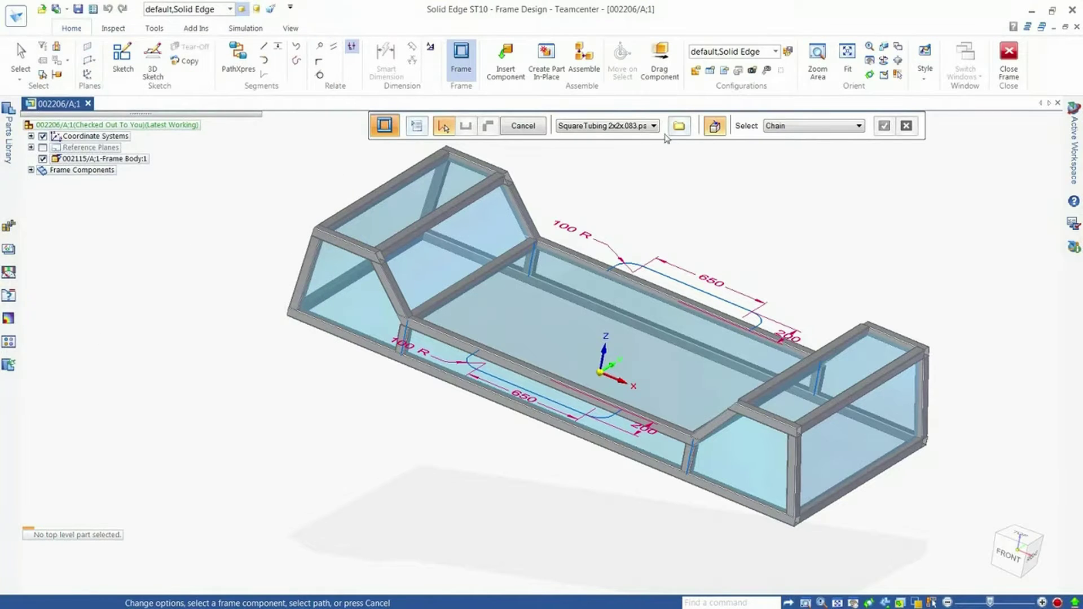
pyautogui.click(680, 126)
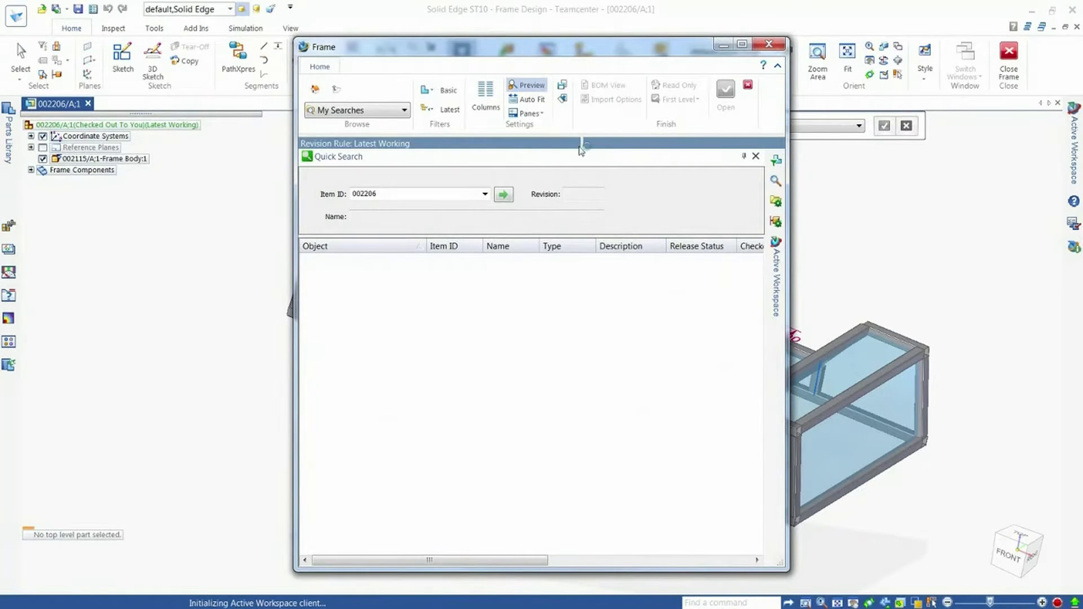
pyautogui.click(405, 111)
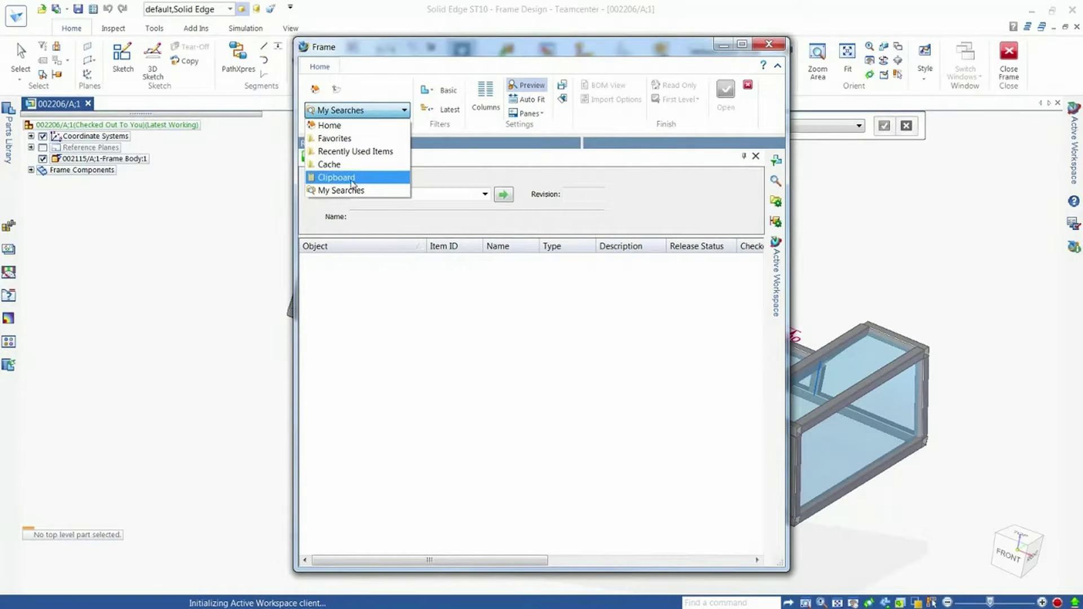
pyautogui.click(351, 179)
pyautogui.click(345, 262)
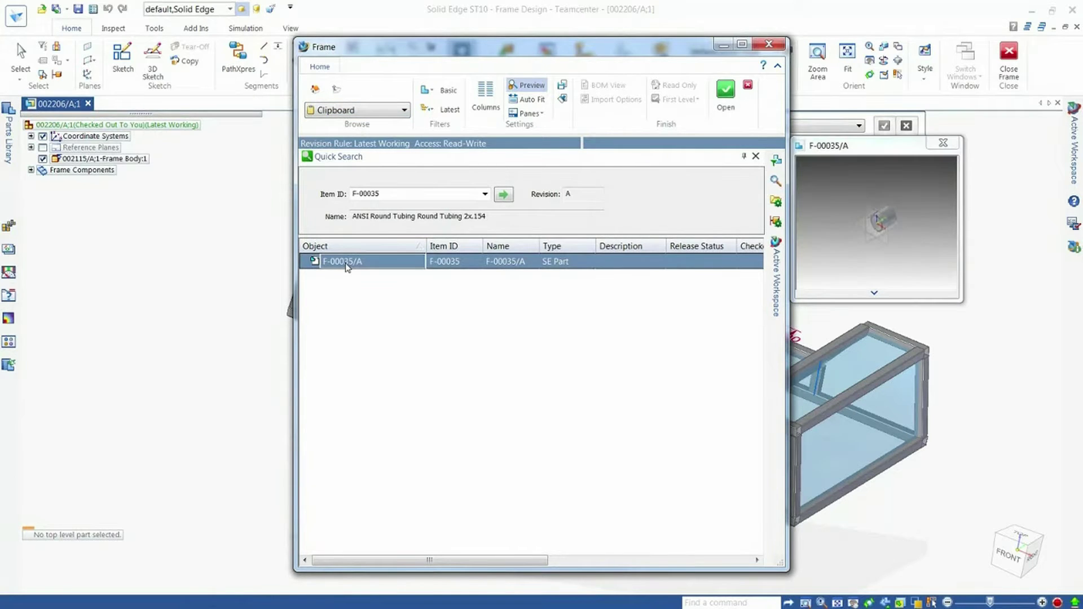
pyautogui.click(726, 91)
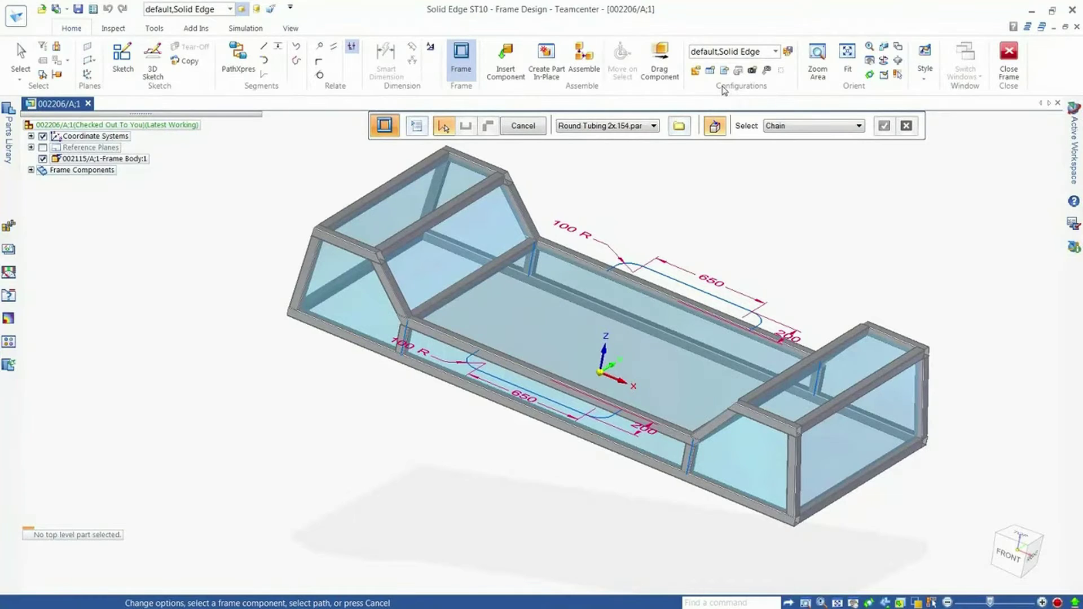
# Create round tubing frame members along the two 650 handle sketch paths and leave the Frame Design environment
pyautogui.click(670, 289)
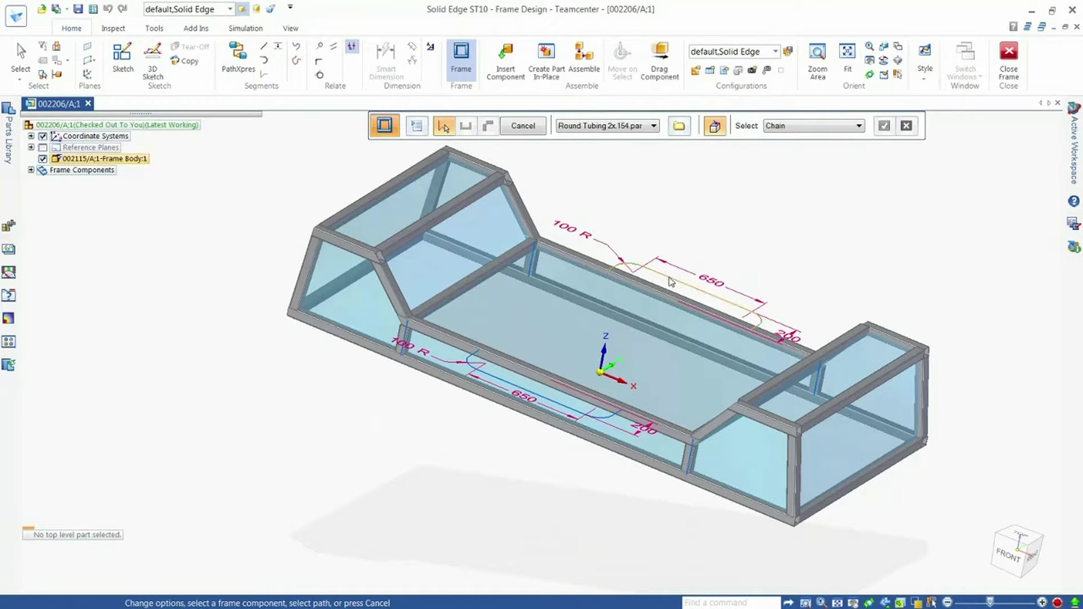
pyautogui.click(601, 418)
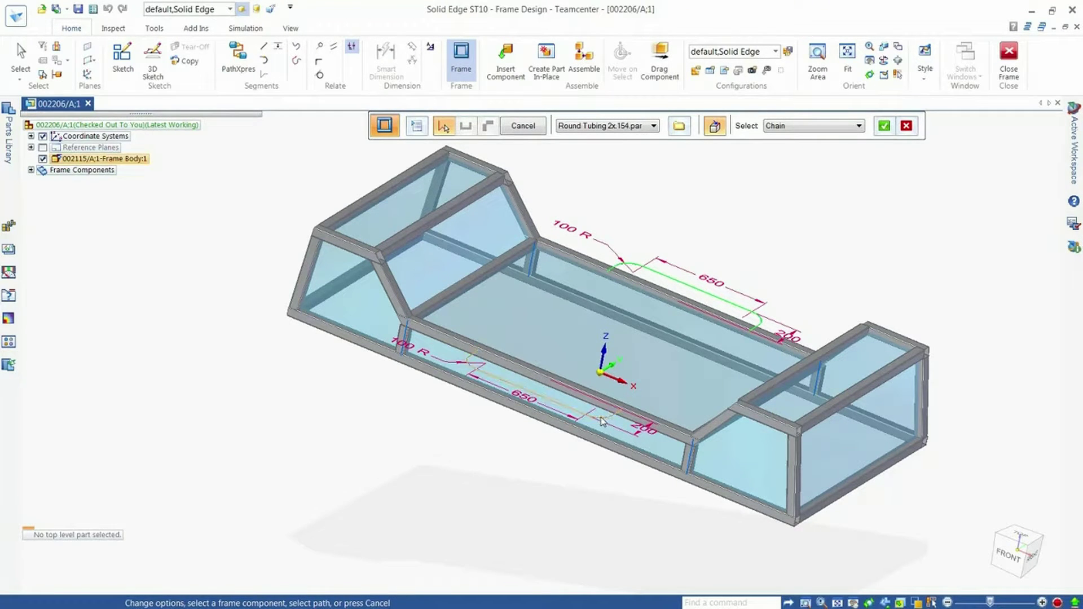
pyautogui.rightClick(665, 221)
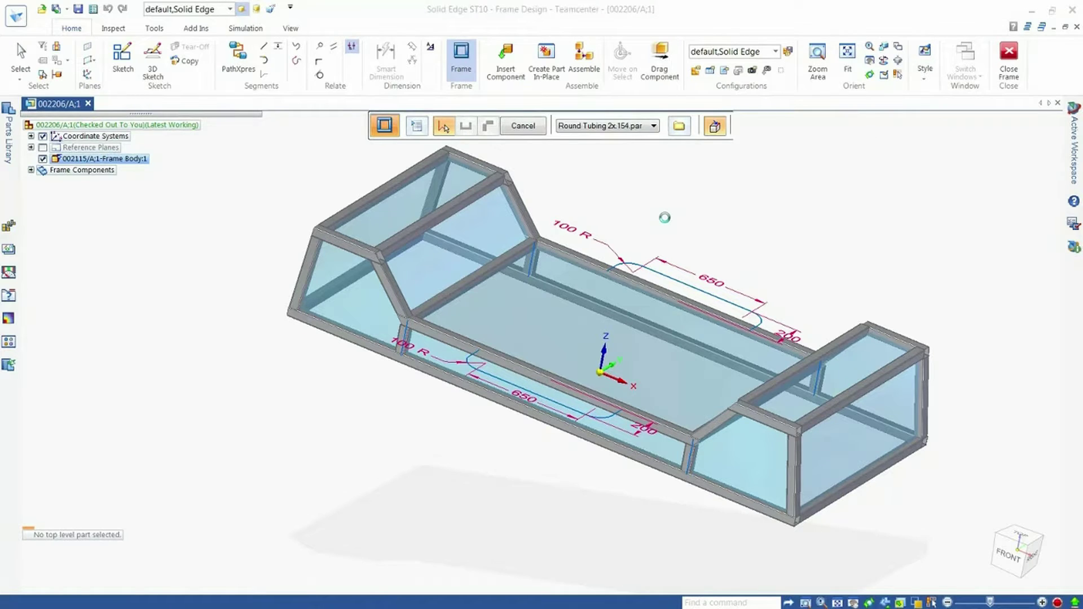
pyautogui.click(523, 126)
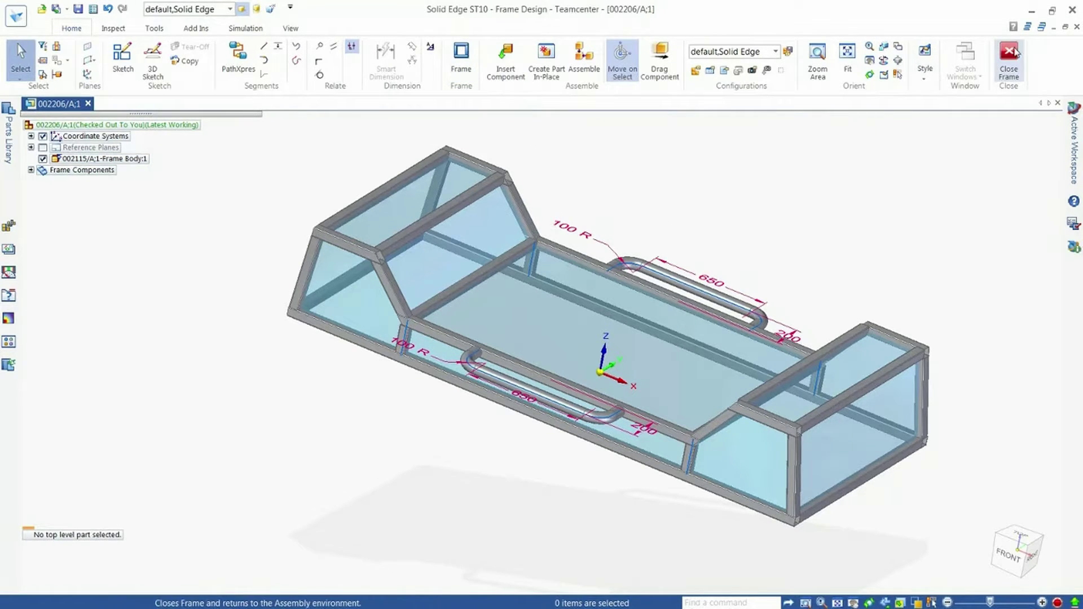
pyautogui.click(1009, 55)
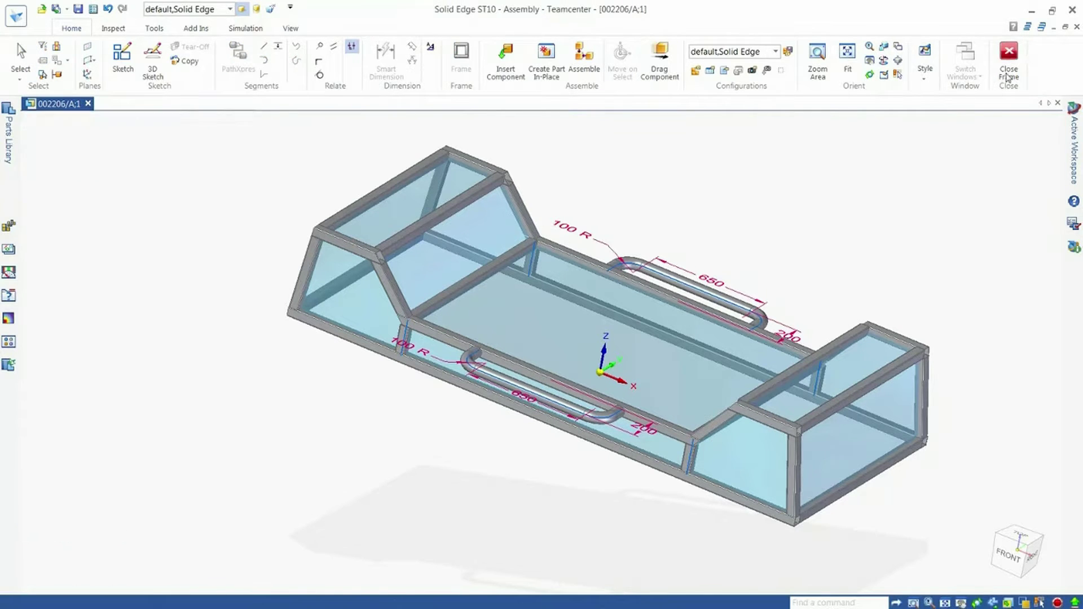
# In Active Workspace, open the DIN square tubing item F-00056 from the home folder's Newstuff > Frames folder
pyautogui.click(1074, 224)
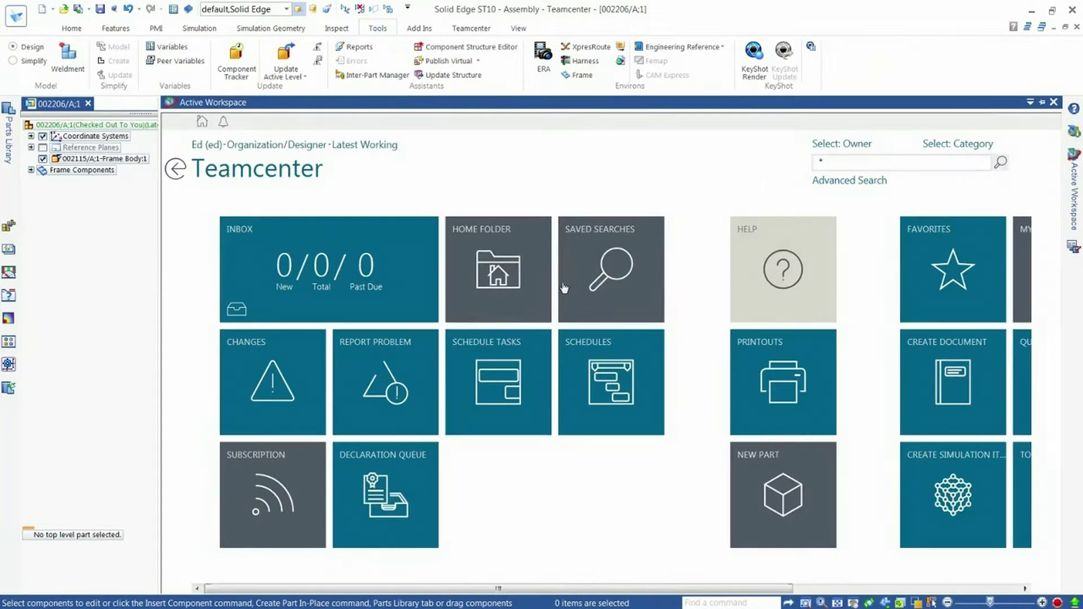
pyautogui.click(502, 277)
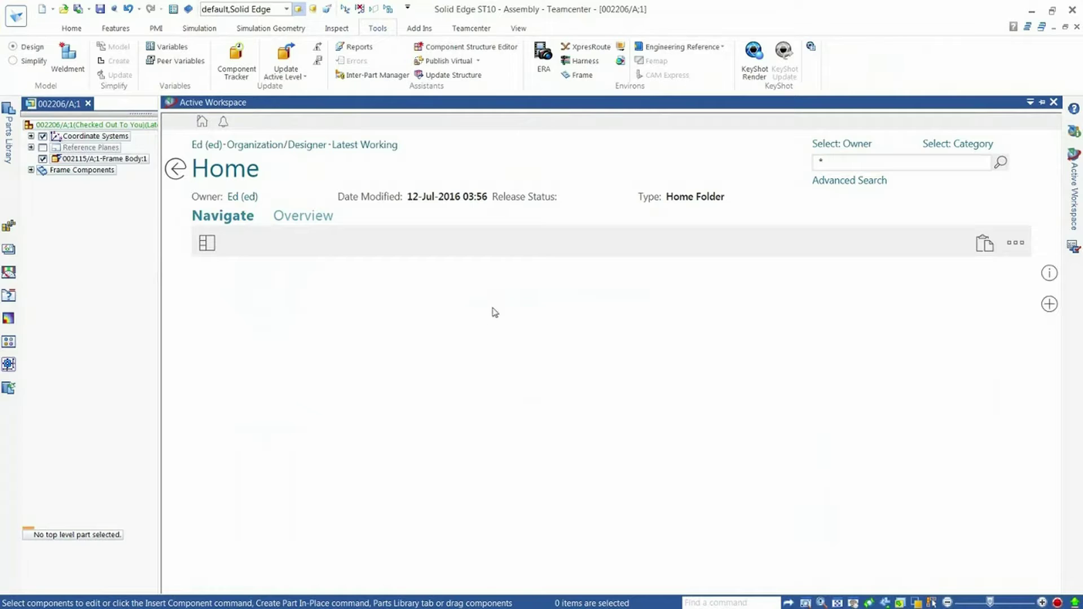
pyautogui.click(391, 374)
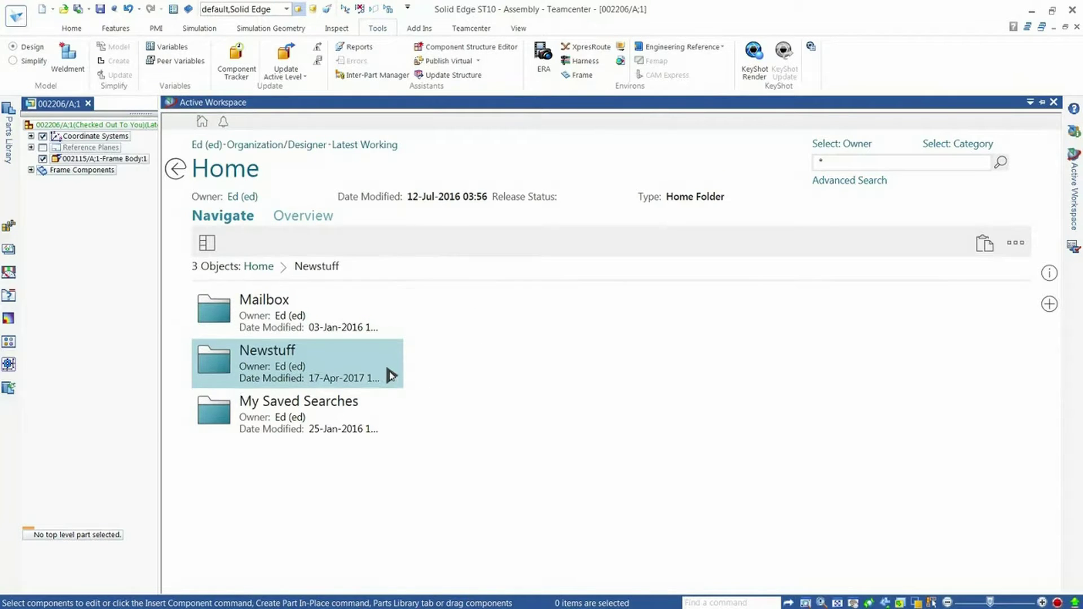
pyautogui.click(390, 427)
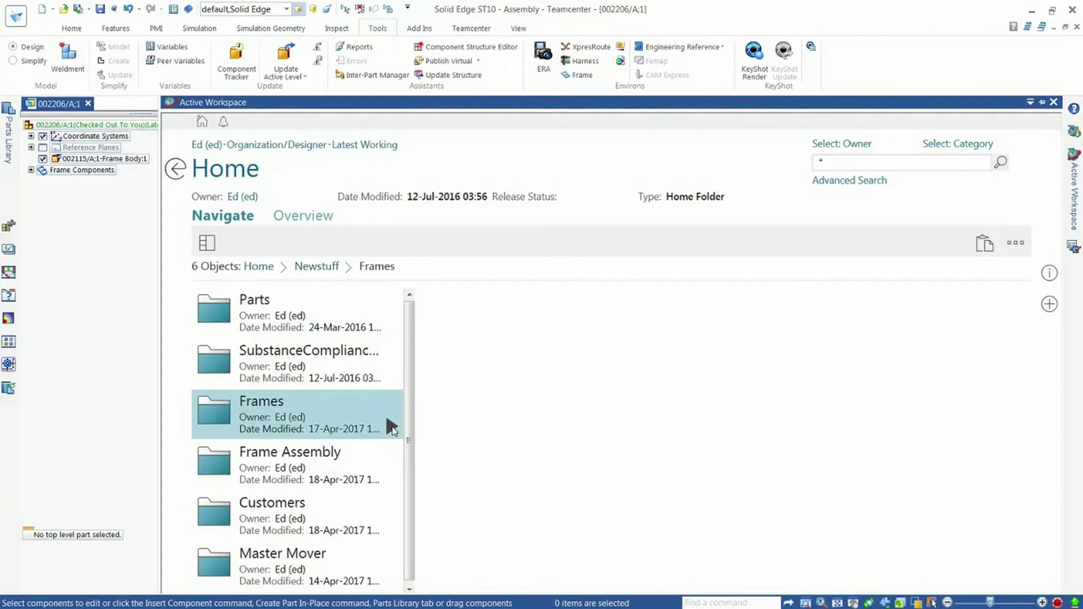
pyautogui.click(332, 299)
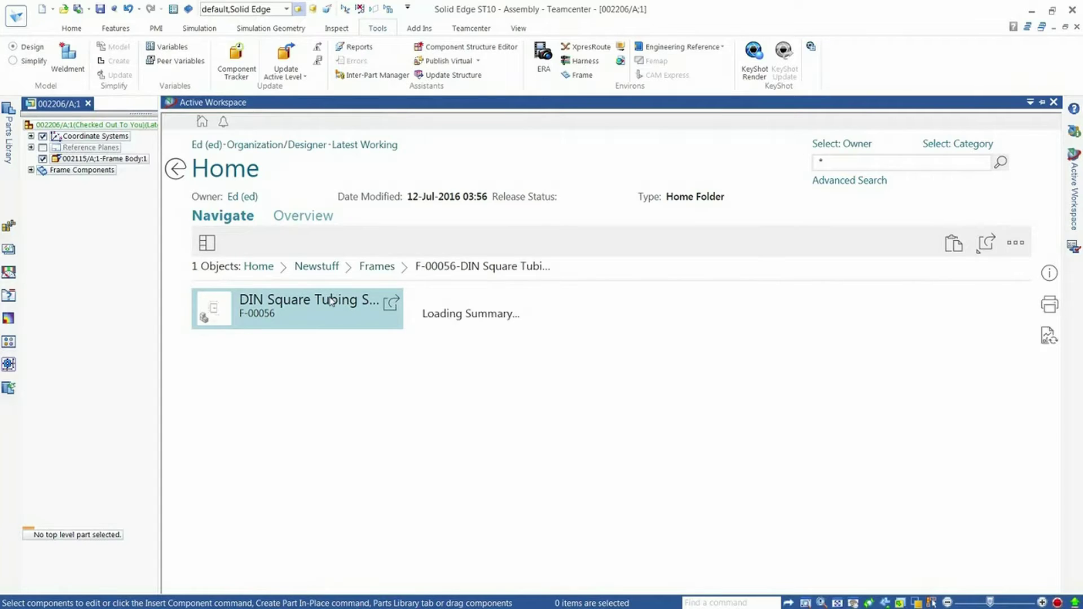
pyautogui.scroll(-3, 598, 486)
pyautogui.doubleClick(549, 506)
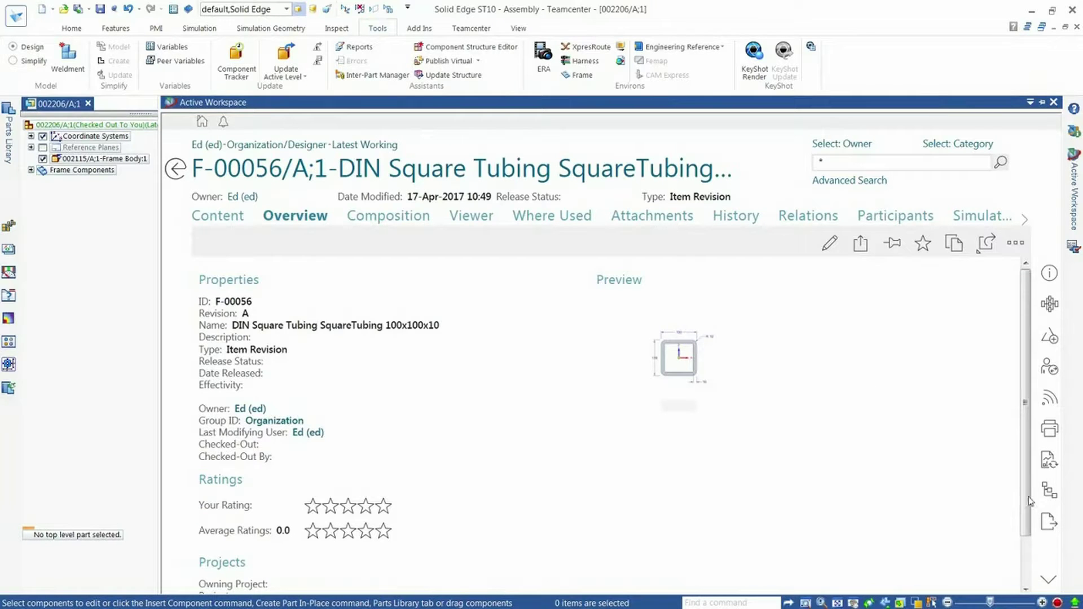
# Start classifying F-00056 and choose the class Frame Profiles > Square Tubing > DIN
pyautogui.click(1048, 490)
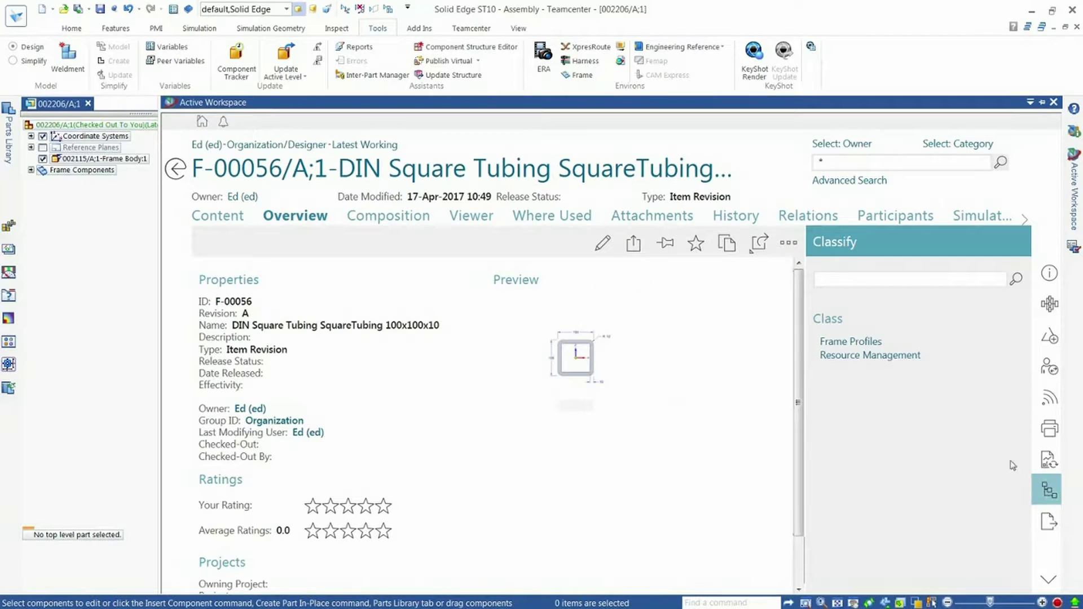
pyautogui.click(860, 343)
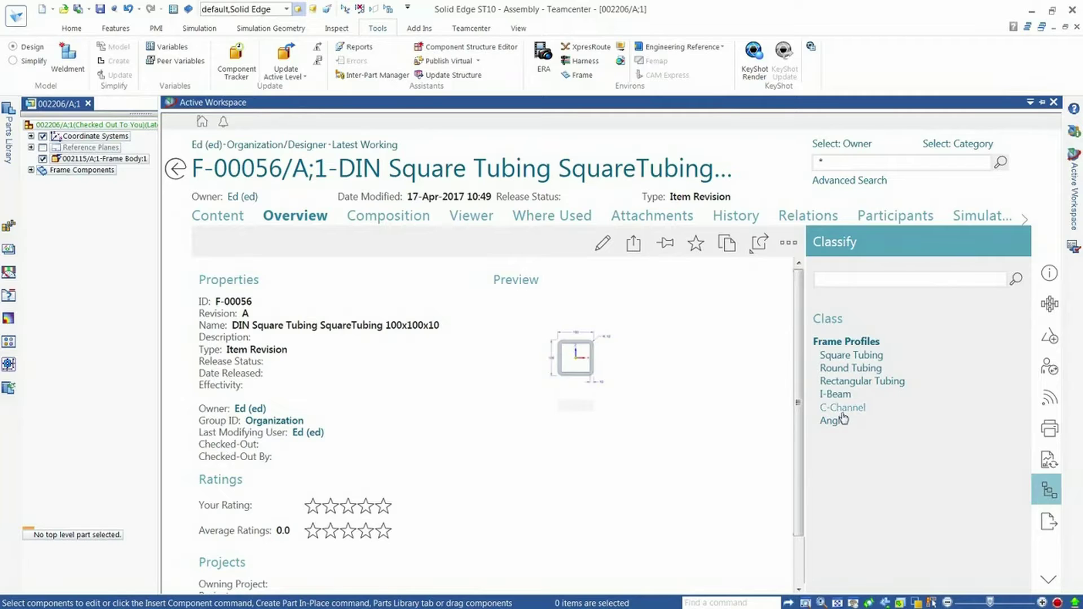
pyautogui.click(842, 357)
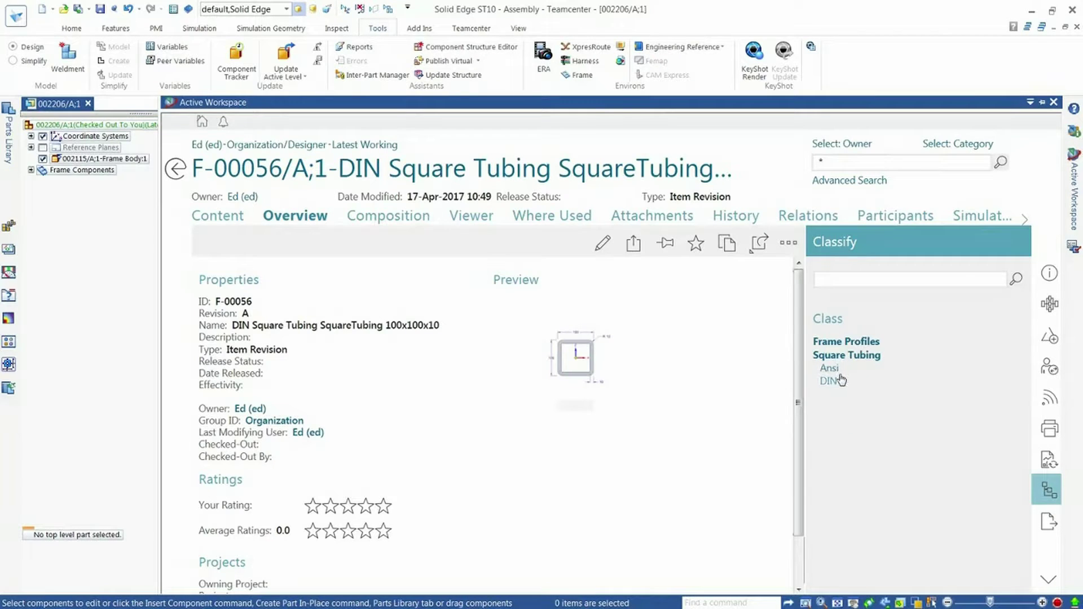
pyautogui.click(834, 379)
# Classify the item with wall thickness 10, height 100 and profile material Stainless, and review its classification properties
pyautogui.click(845, 452)
pyautogui.write('10')
pyautogui.click(838, 491)
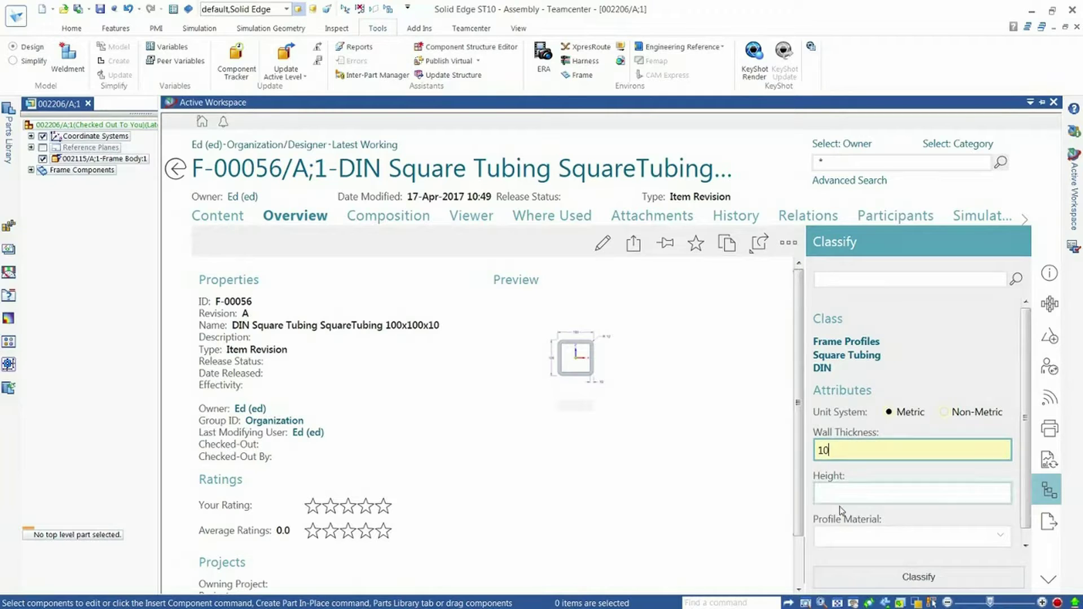
pyautogui.write('100')
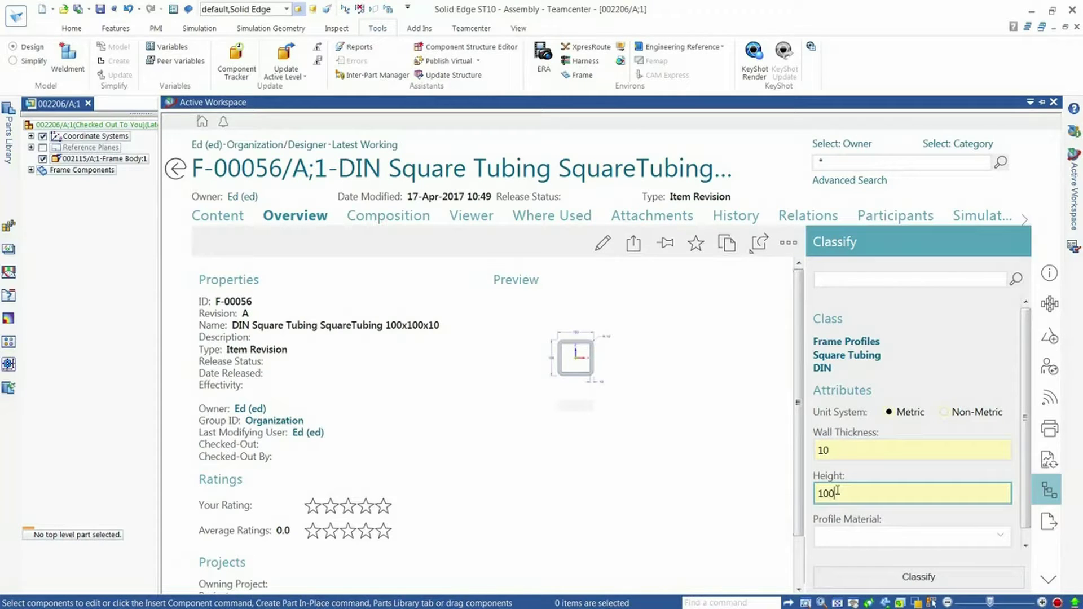
pyautogui.click(840, 536)
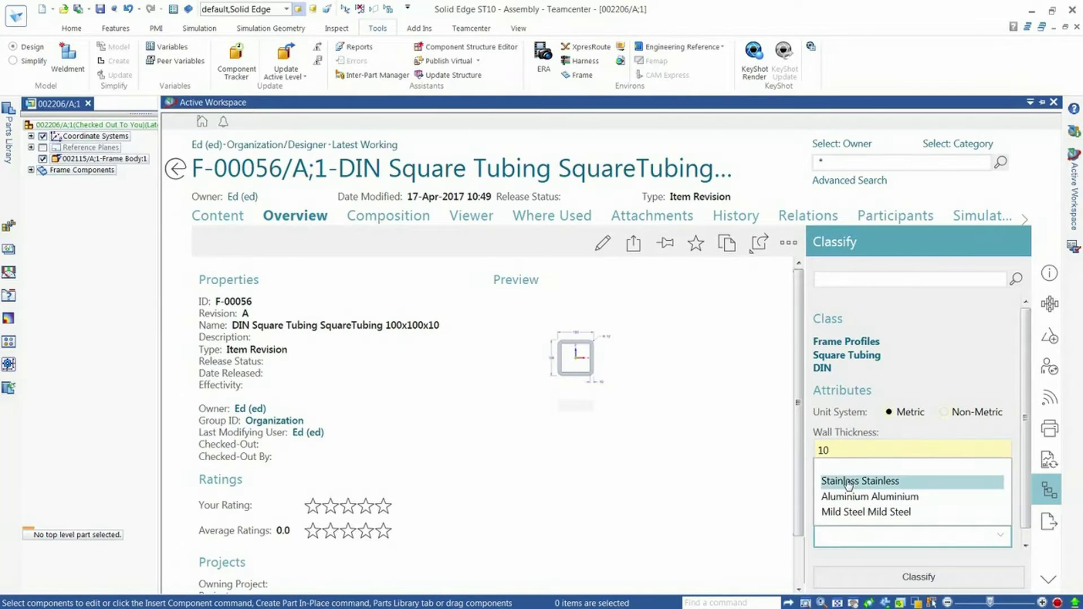
pyautogui.click(847, 481)
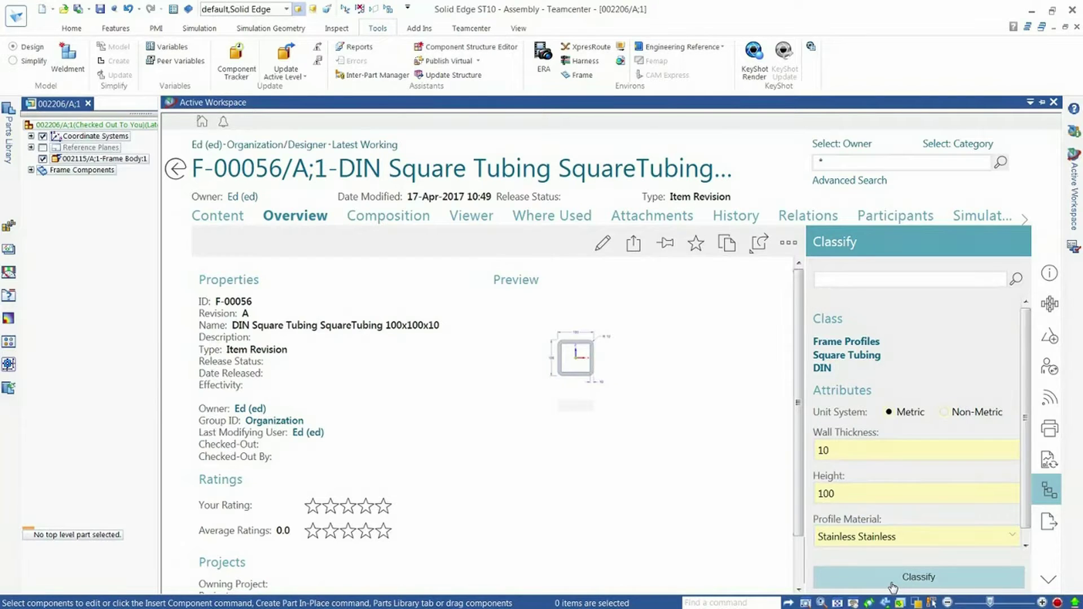
pyautogui.click(893, 578)
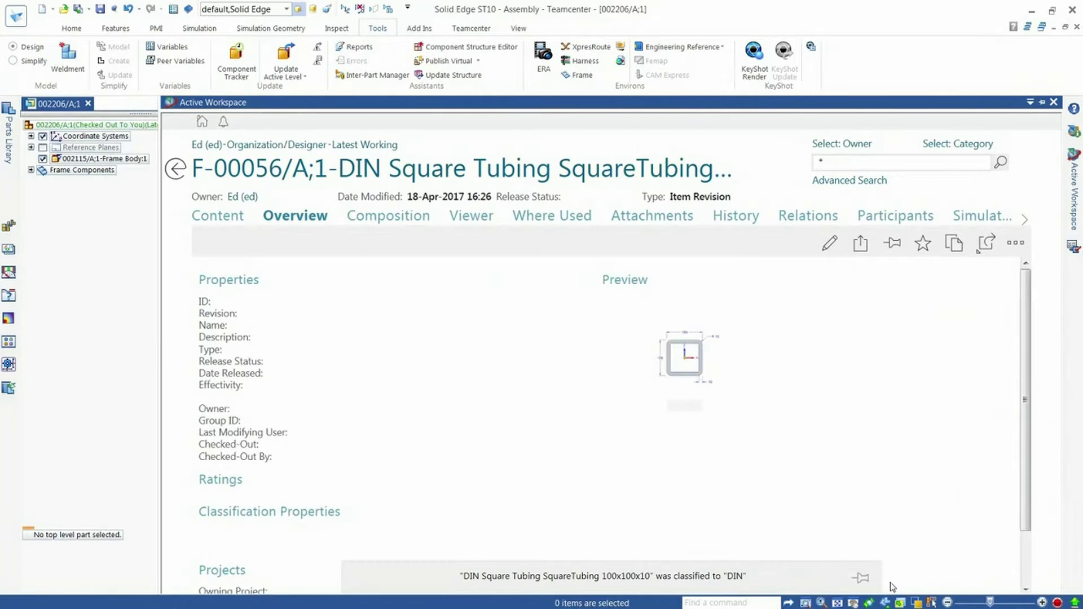
pyautogui.scroll(-1, 419, 382)
pyautogui.scroll(-3, 419, 382)
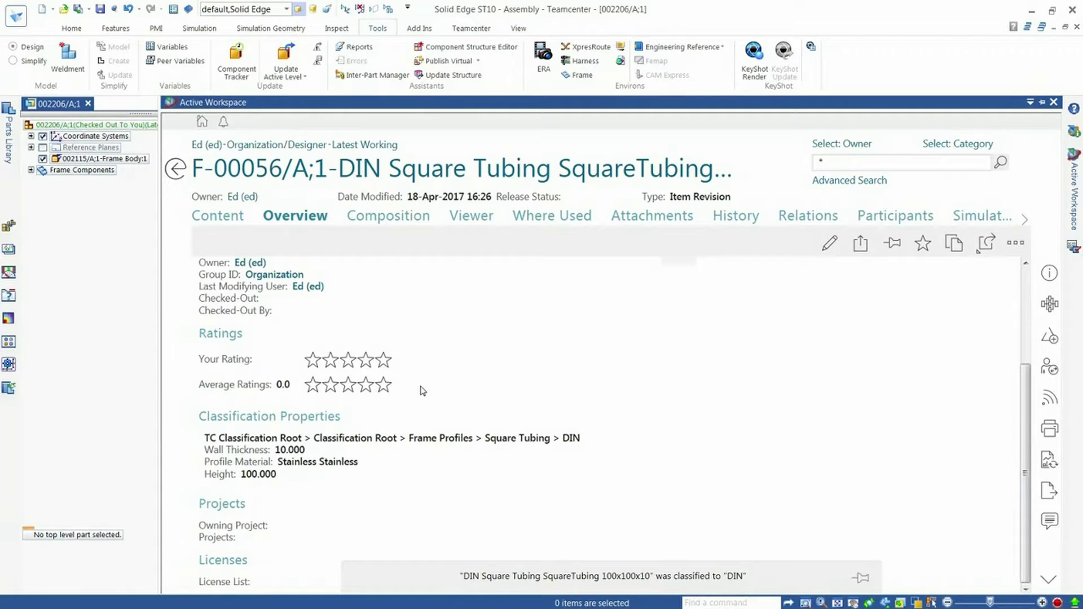
# Return to the assembly, open its occurrence properties, and set the first SquareTubing 2x2x.083 occurrence's Powder Coat to Black
pyautogui.click(109, 361)
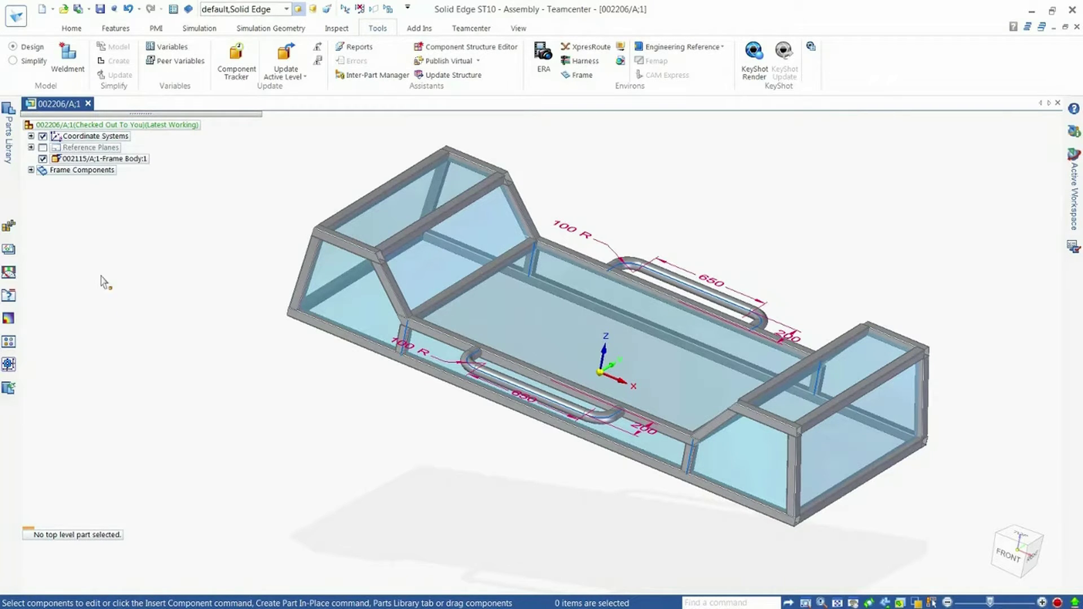
pyautogui.rightClick(87, 228)
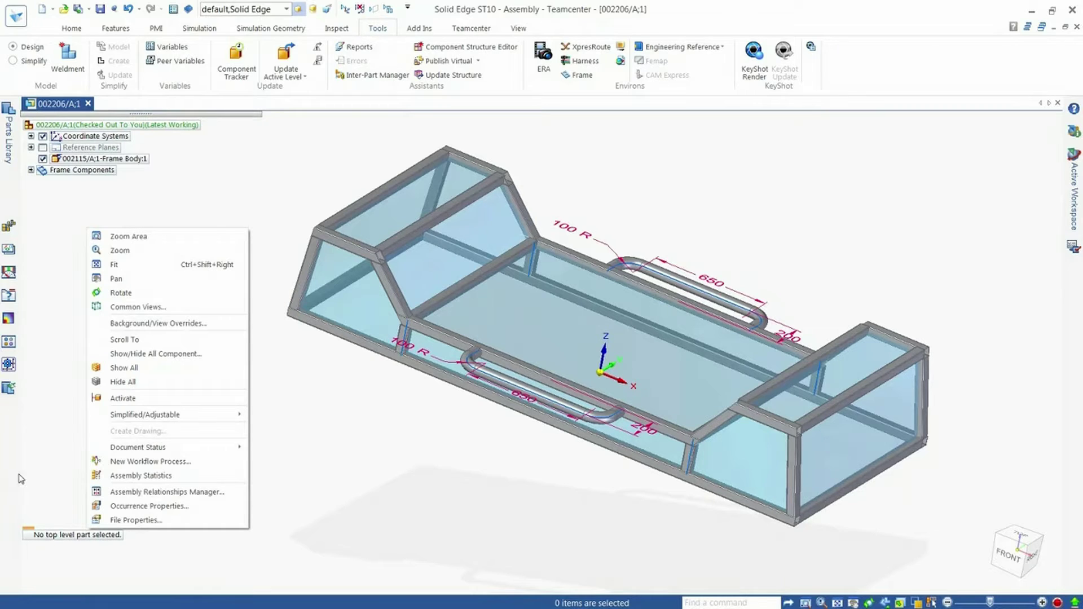
pyautogui.click(133, 507)
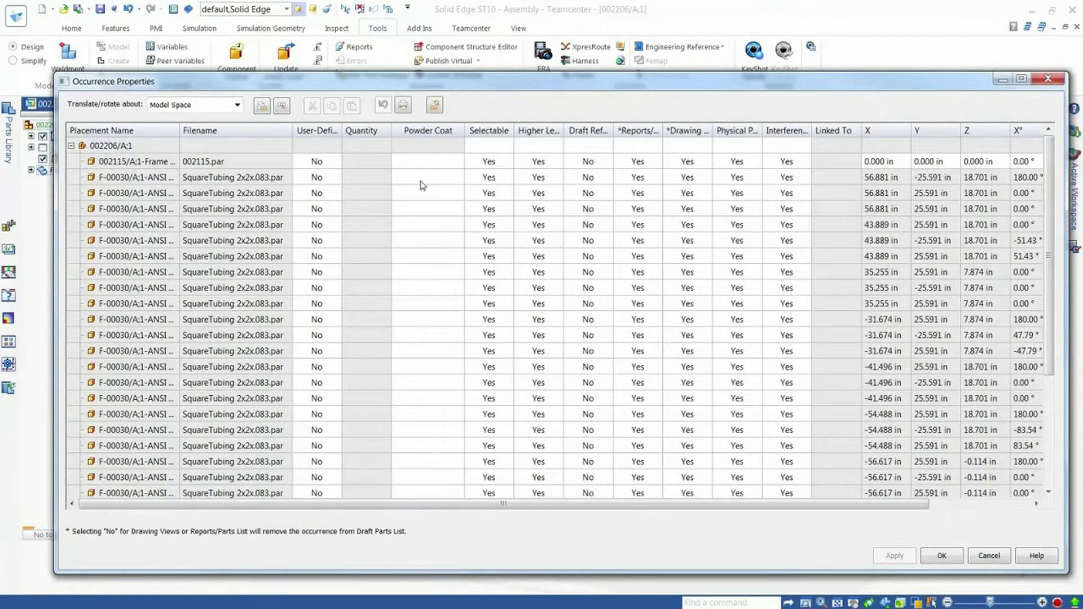
pyautogui.click(457, 180)
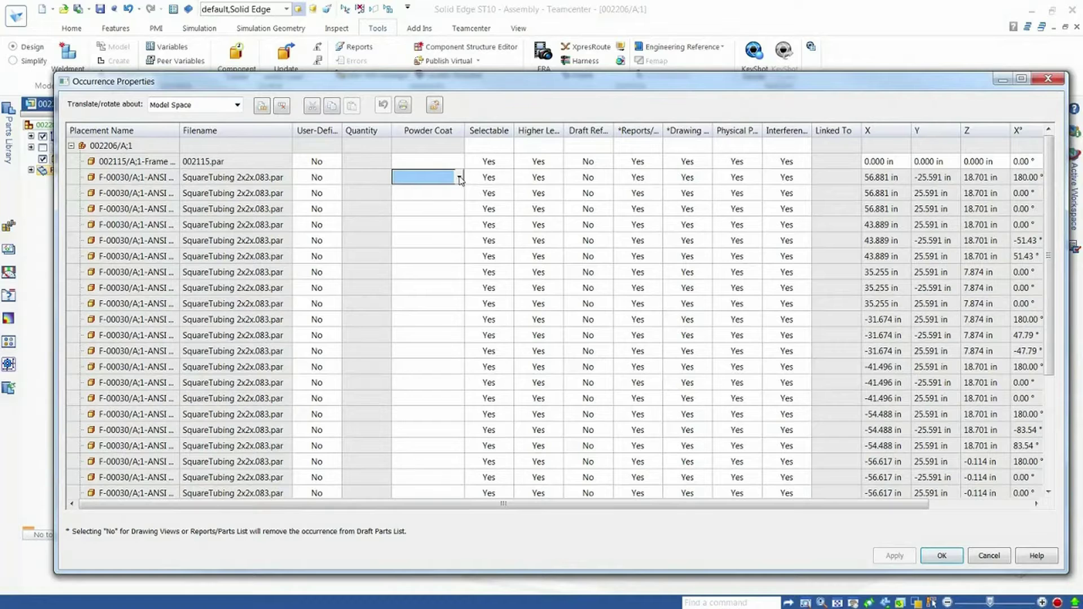
pyautogui.click(460, 178)
pyautogui.click(417, 204)
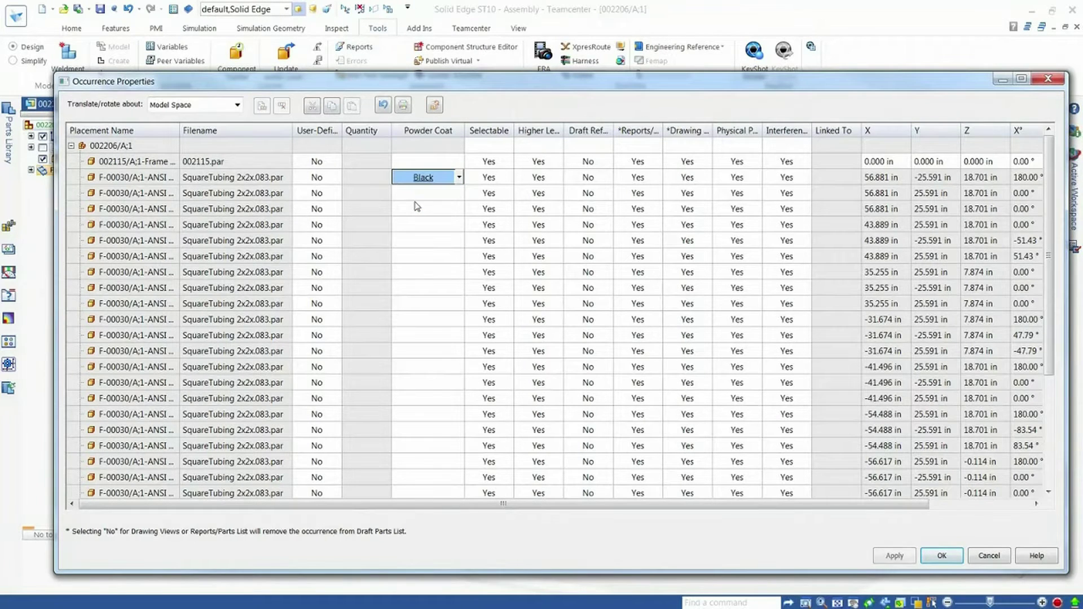
# Copy the Black powder coat value from the first square tubing occurrence to all the remaining SquareTubing 2x2x.083 occurrences
pyautogui.click(428, 197)
pyautogui.click(430, 180)
pyautogui.rightClick(431, 181)
pyautogui.click(463, 207)
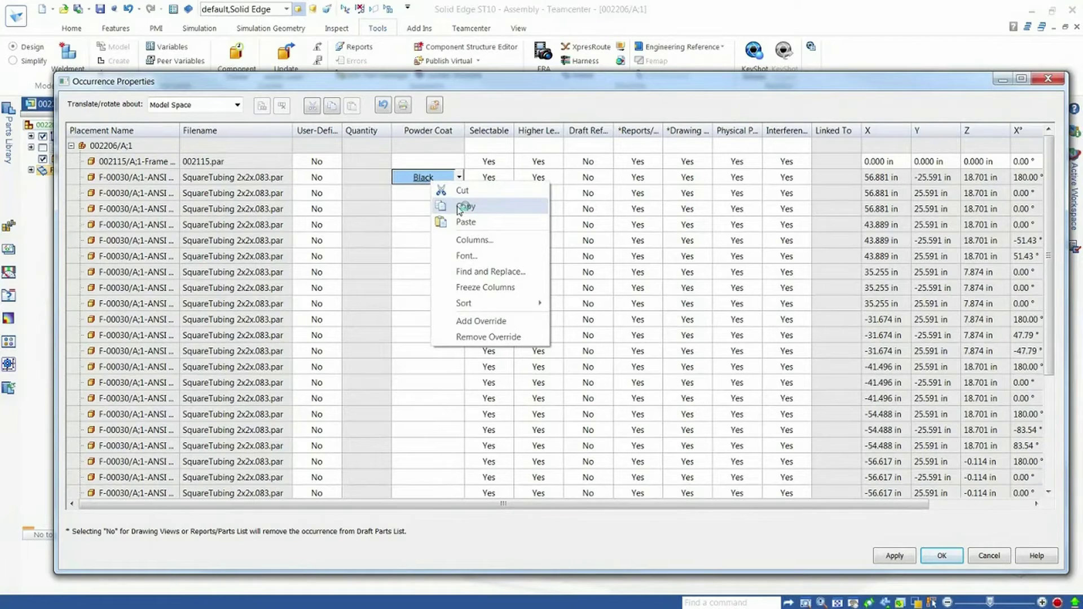
pyautogui.moveTo(456, 196); pyautogui.dragTo(446, 241)
pyautogui.moveTo(449, 415); pyautogui.dragTo(431, 456)
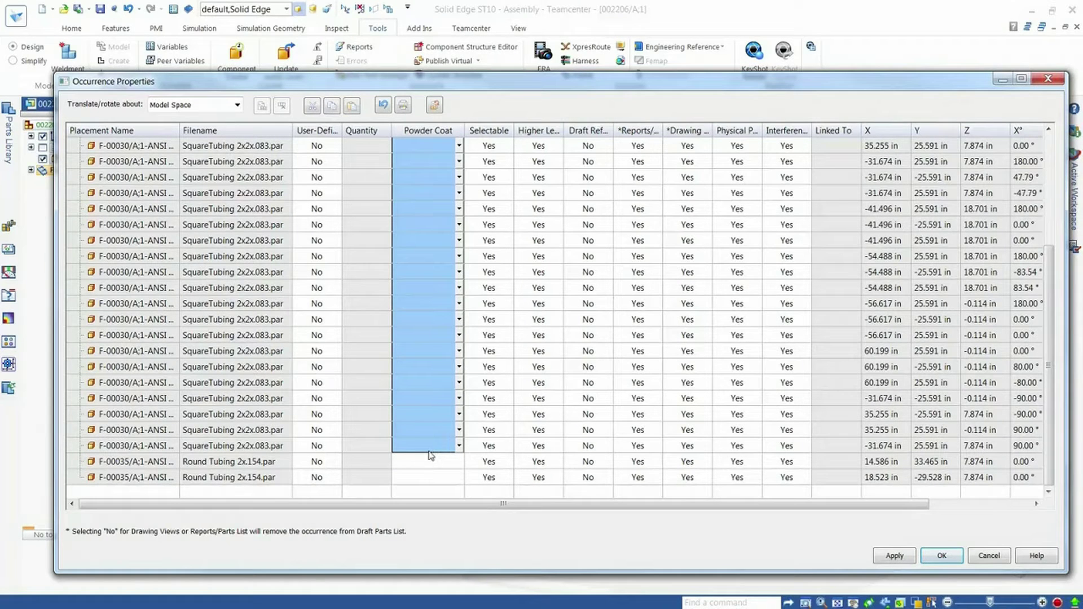
pyautogui.rightClick(420, 448)
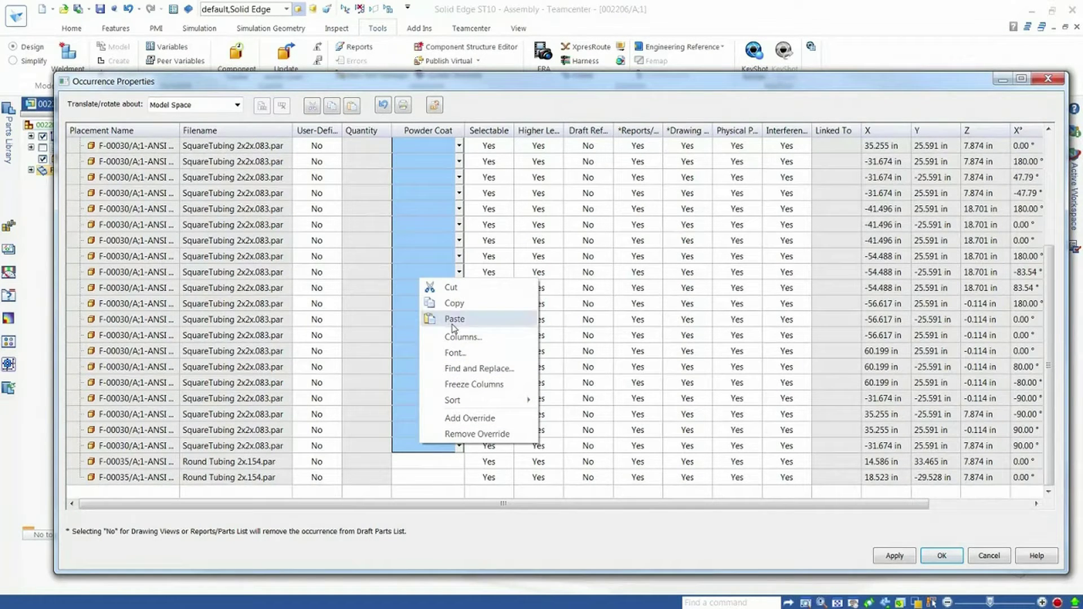
pyautogui.click(454, 320)
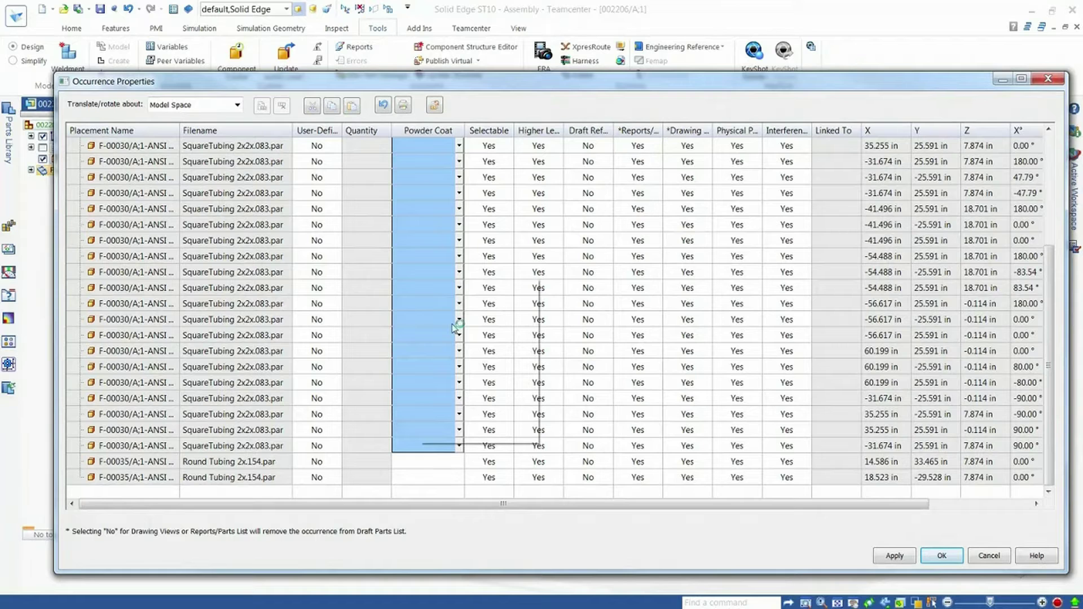
# Set Powder Coat to Blue for both Round Tubing 2x.154 occurrences and accept the occurrence properties
pyautogui.click(446, 463)
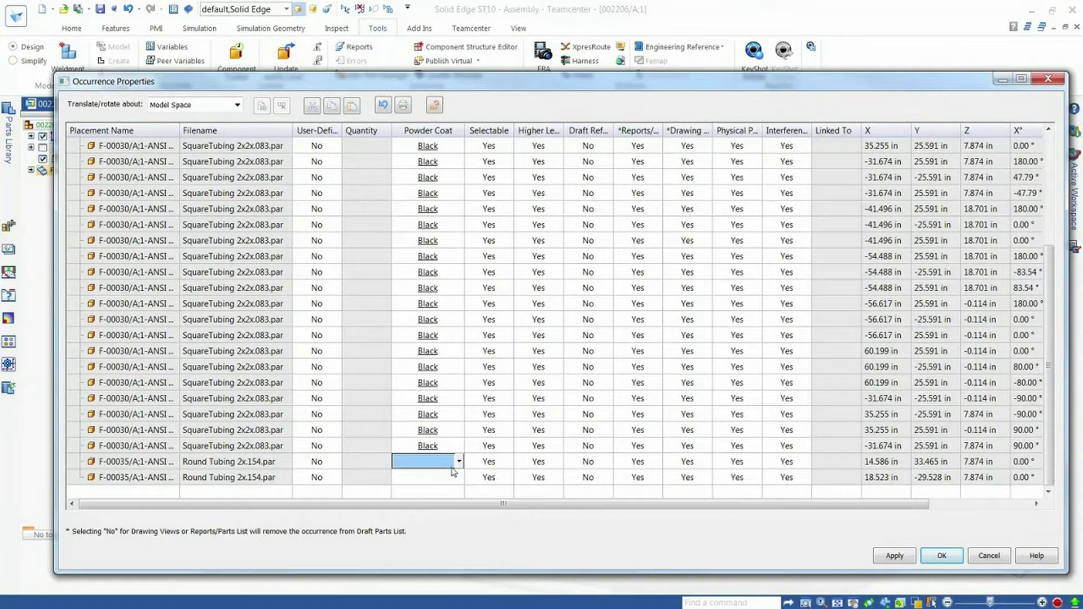
pyautogui.click(459, 461)
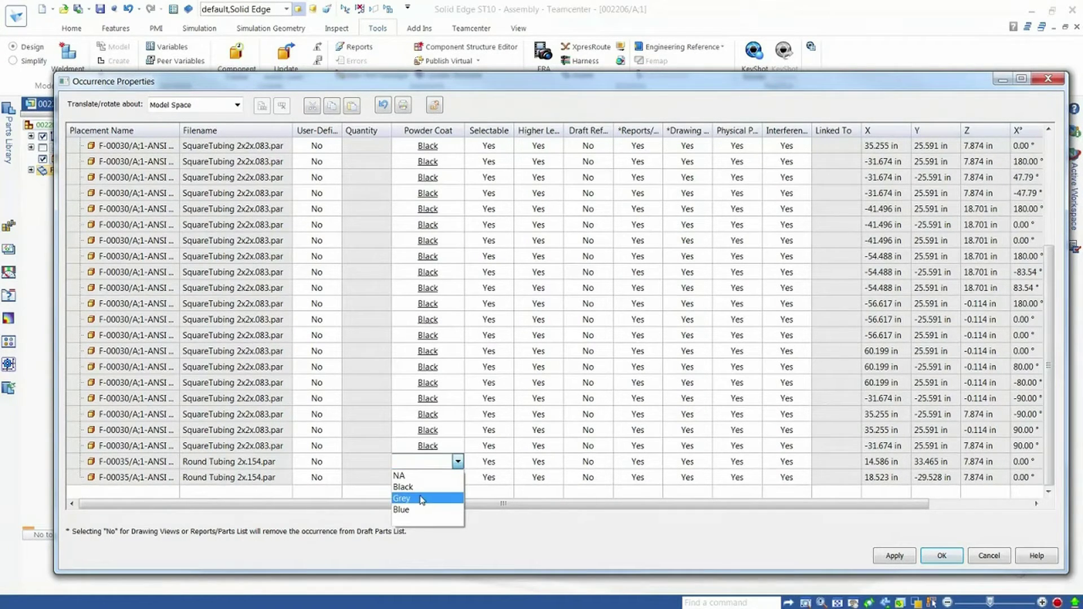
pyautogui.click(413, 510)
pyautogui.click(442, 481)
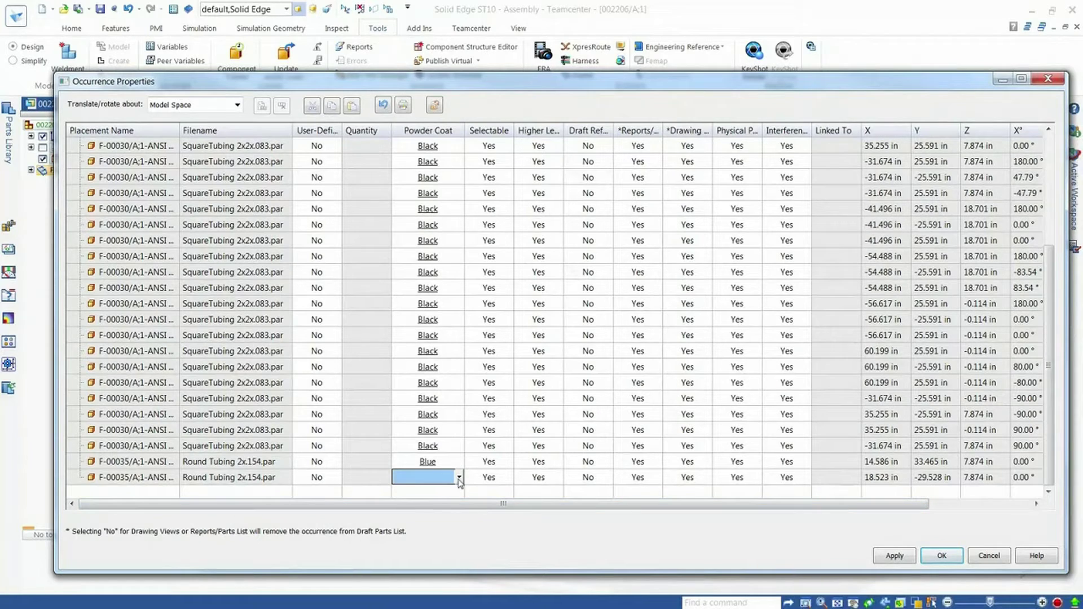
pyautogui.click(458, 478)
pyautogui.click(412, 526)
pyautogui.click(936, 557)
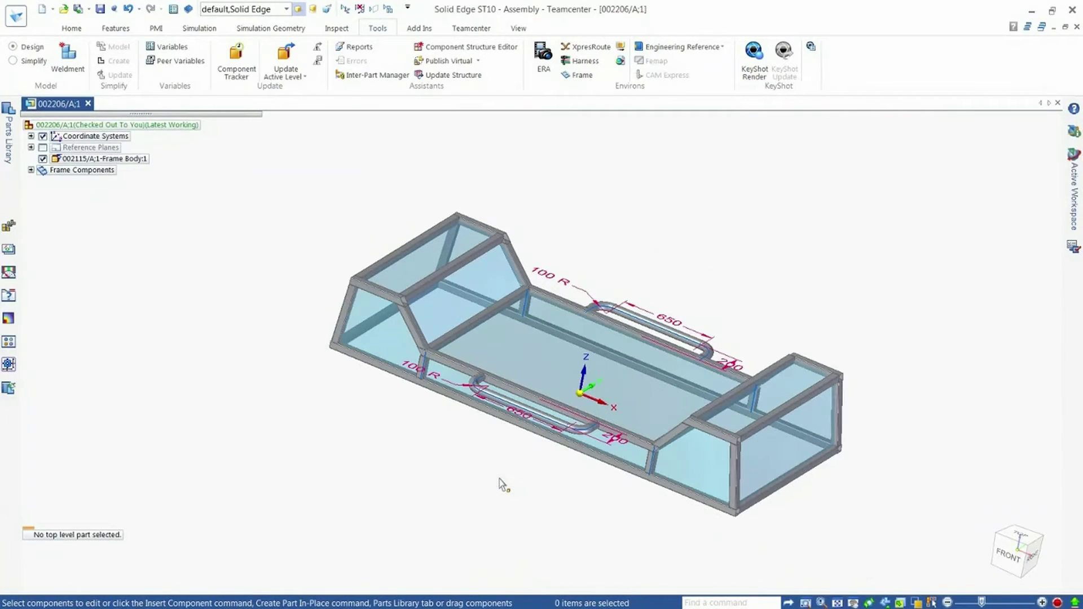
# Close the assembly with its changes saved, and check it in to Teamcenter with Siemens as the customer
pyautogui.click(88, 103)
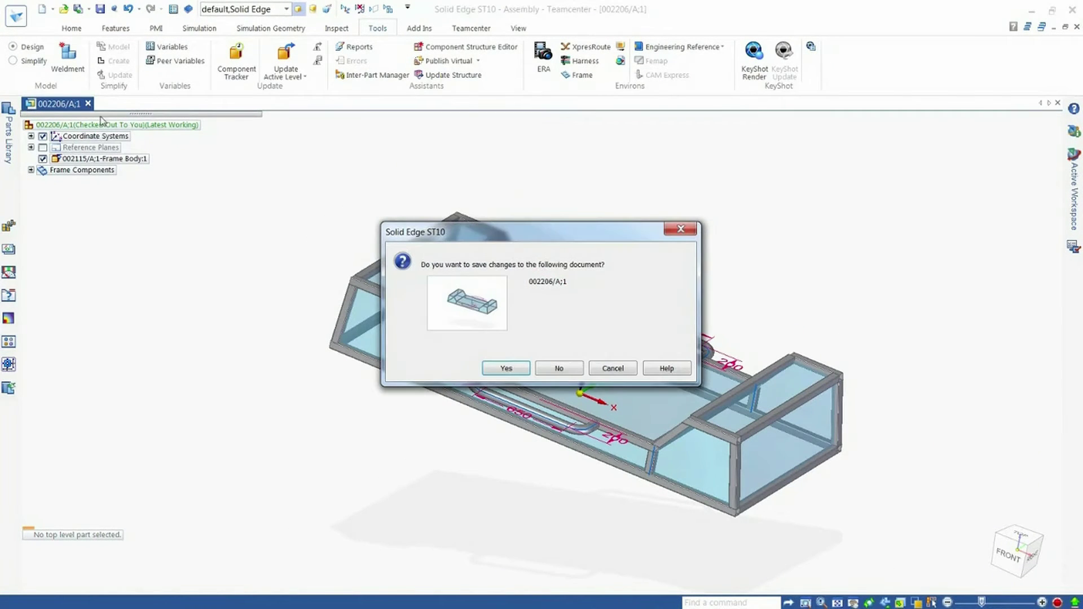
pyautogui.click(508, 368)
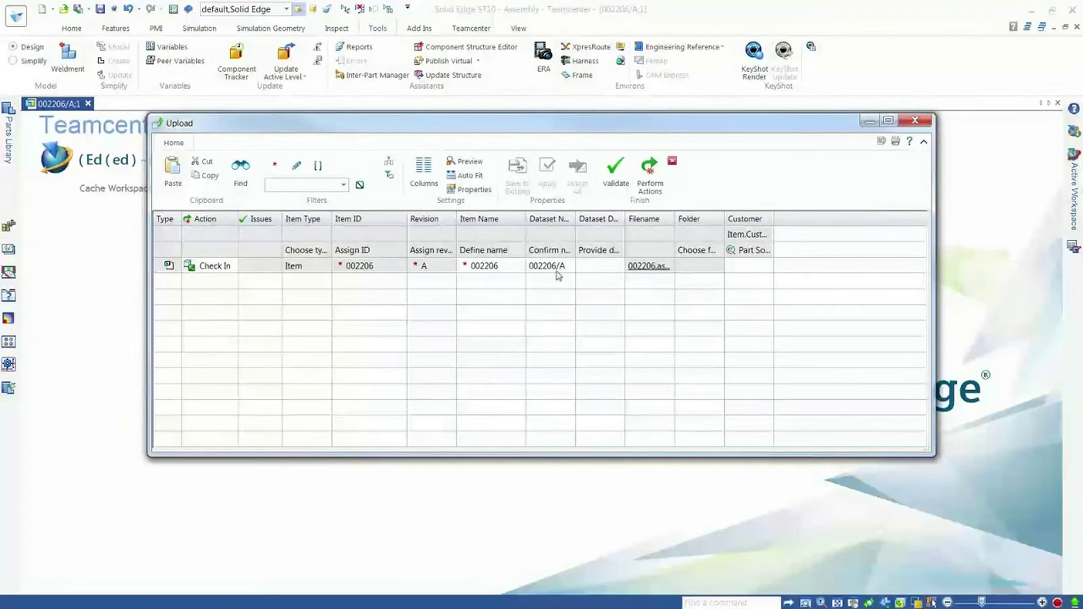
pyautogui.moveTo(575, 128); pyautogui.dragTo(591, 186)
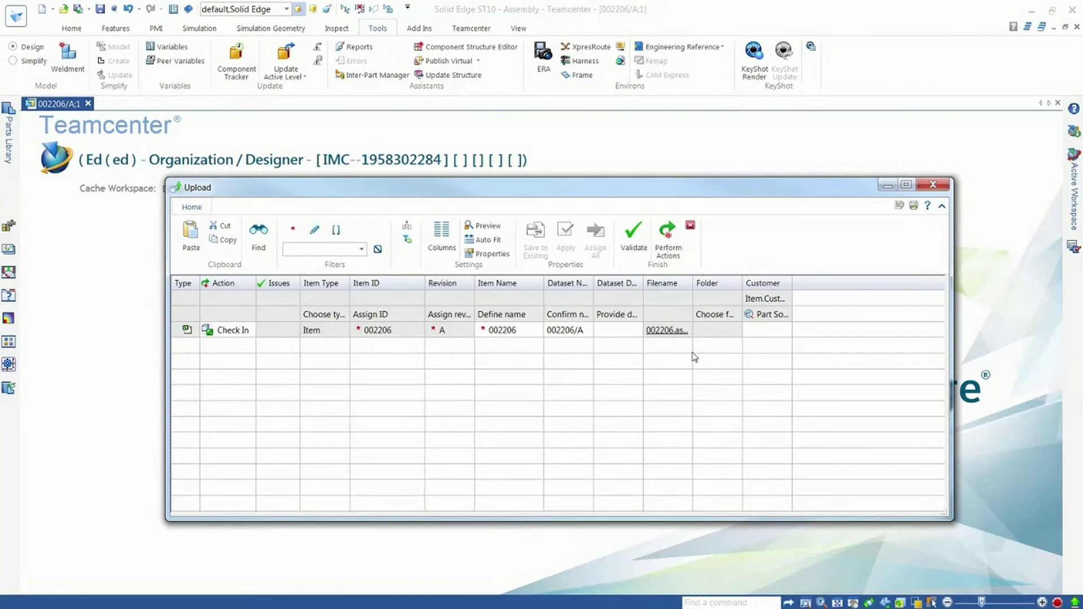
pyautogui.click(785, 331)
pyautogui.click(787, 331)
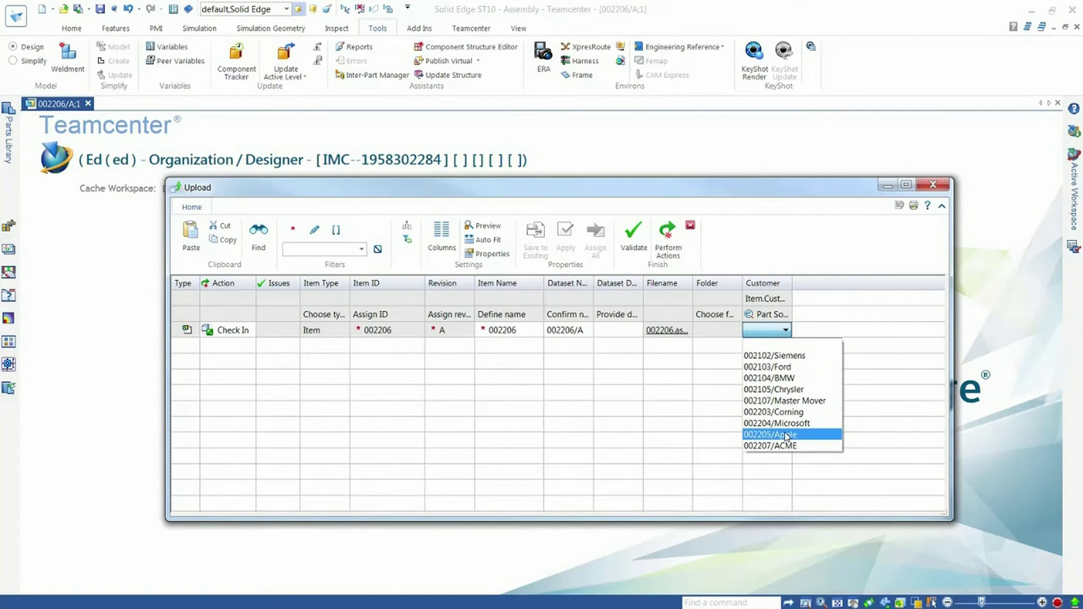
pyautogui.click(790, 355)
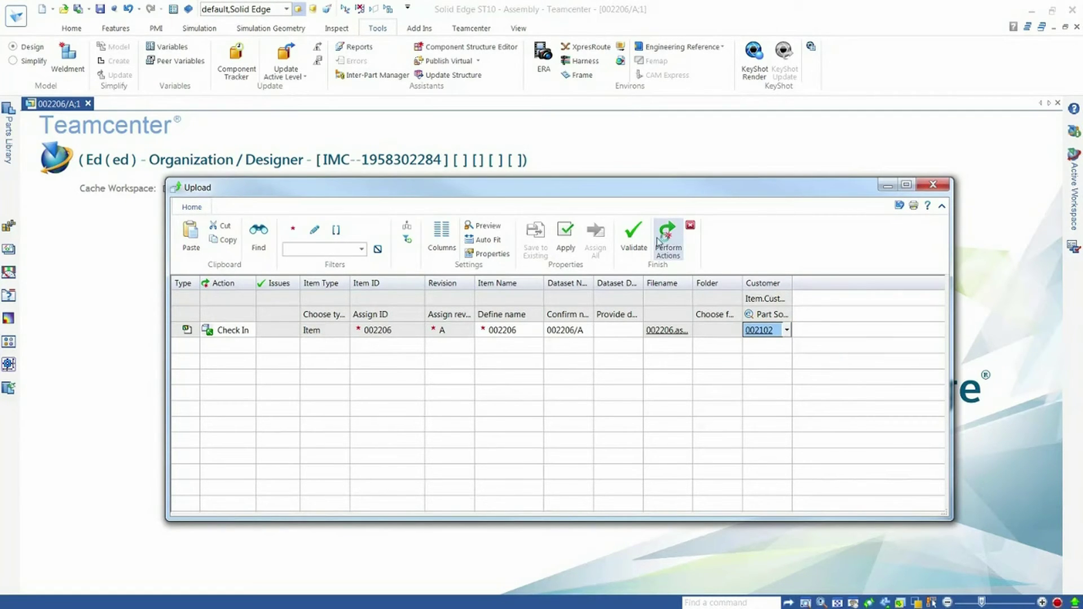
pyautogui.click(658, 243)
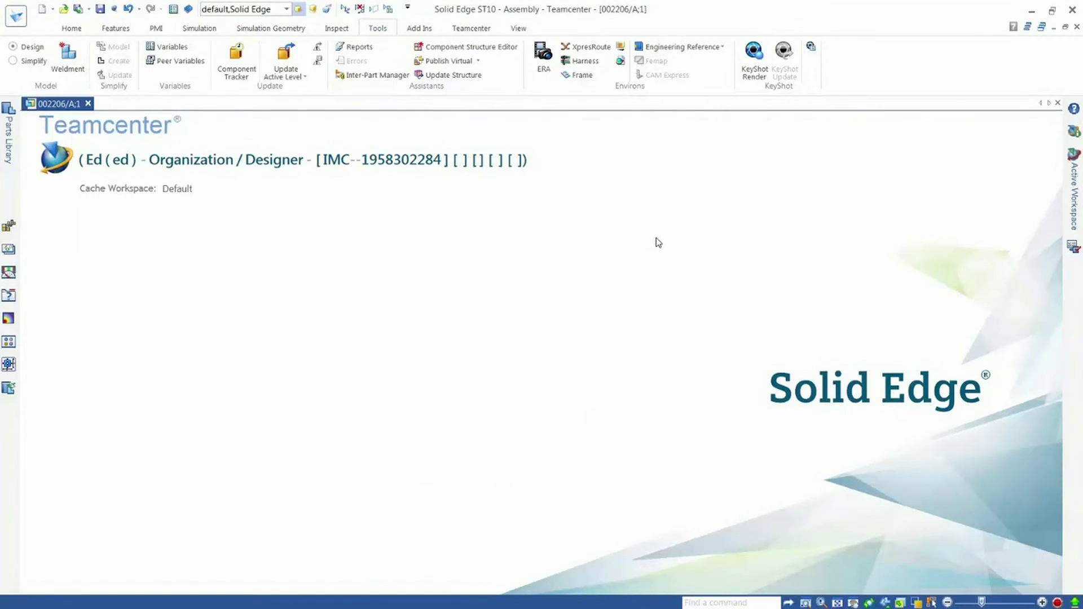